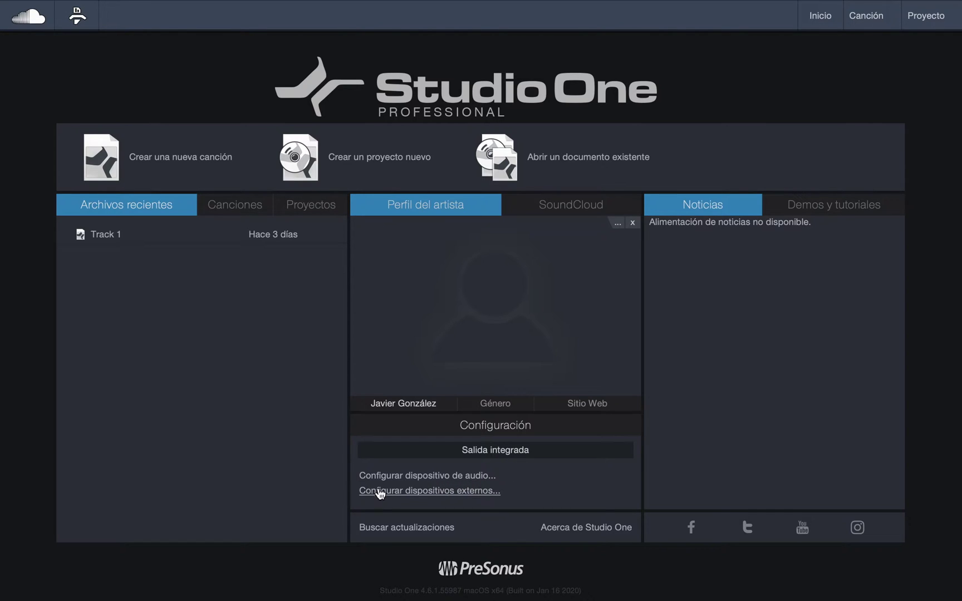
Step: Set both the playback and recording devices to Scarlett Solo USB in the audio device settings
click(460, 477)
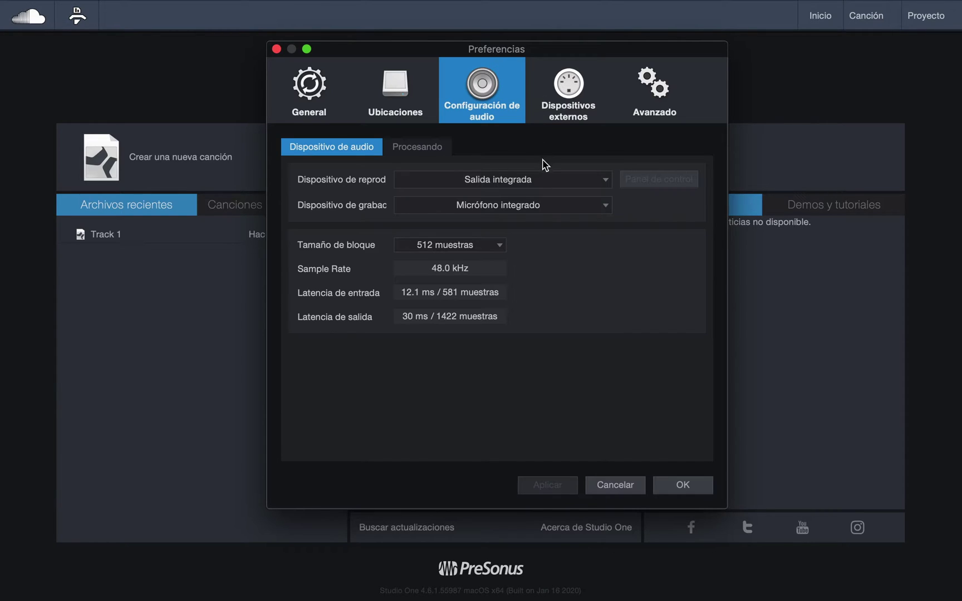
click(590, 183)
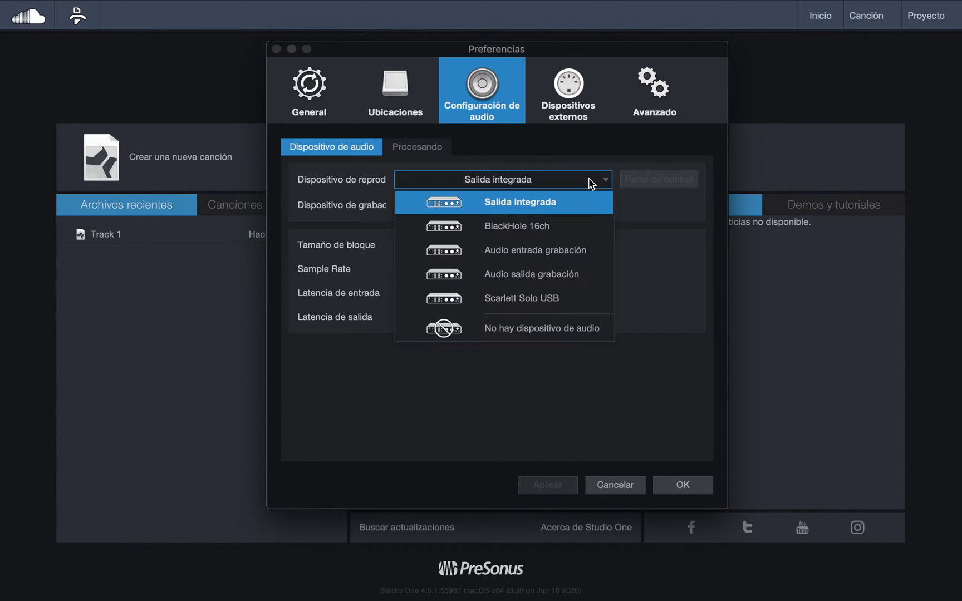
click(590, 183)
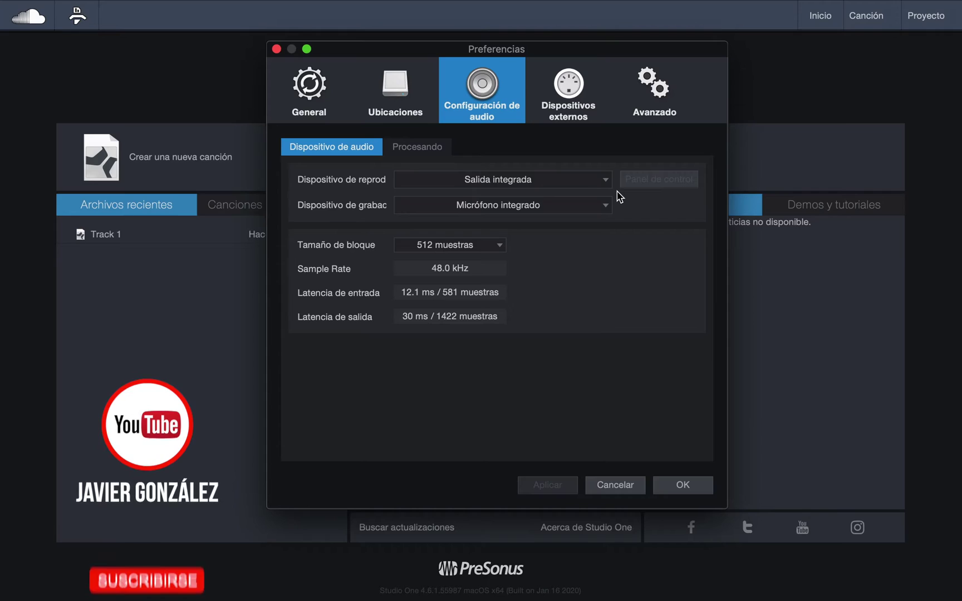
click(605, 183)
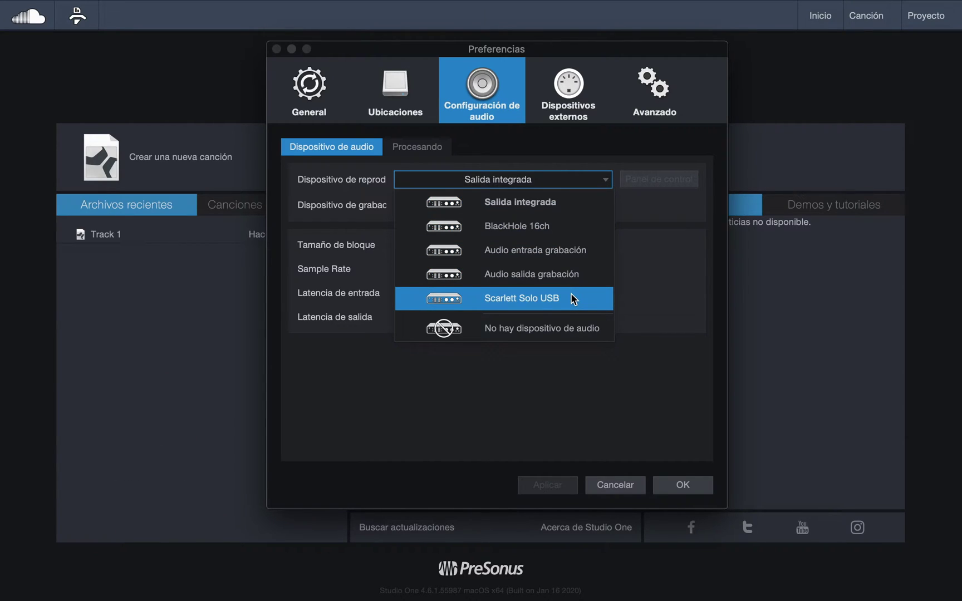
click(650, 297)
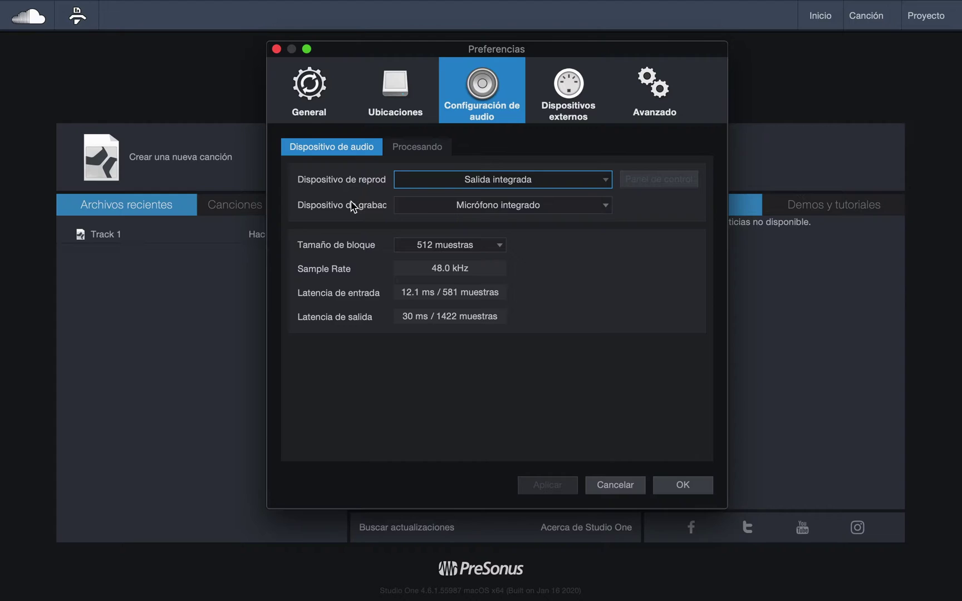
click(570, 210)
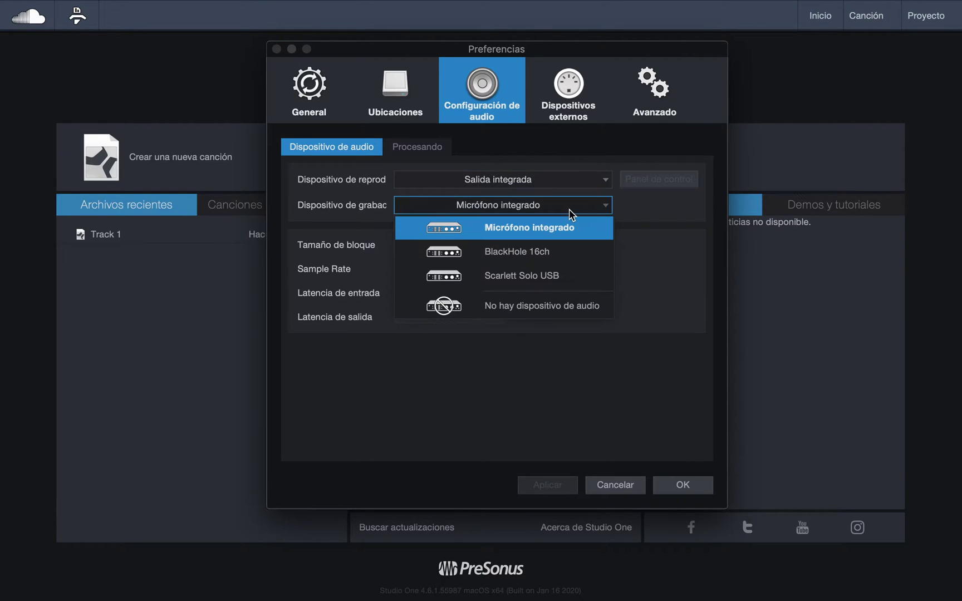
click(645, 257)
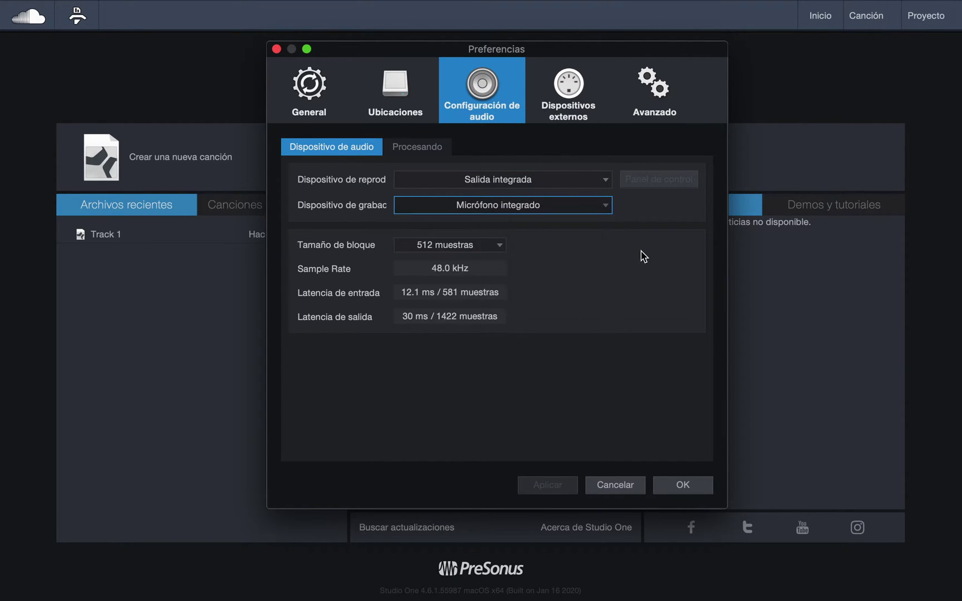
click(597, 181)
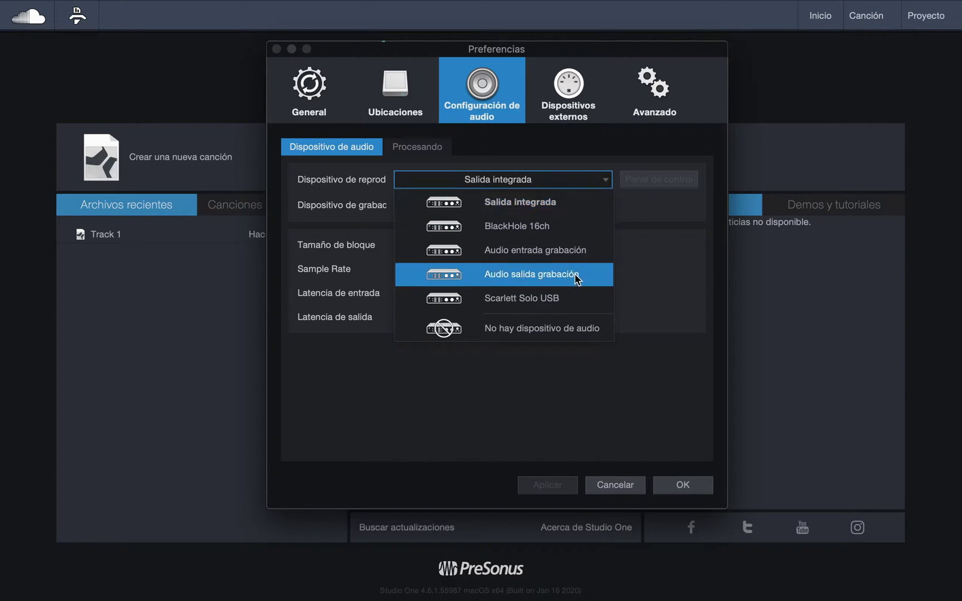
click(627, 272)
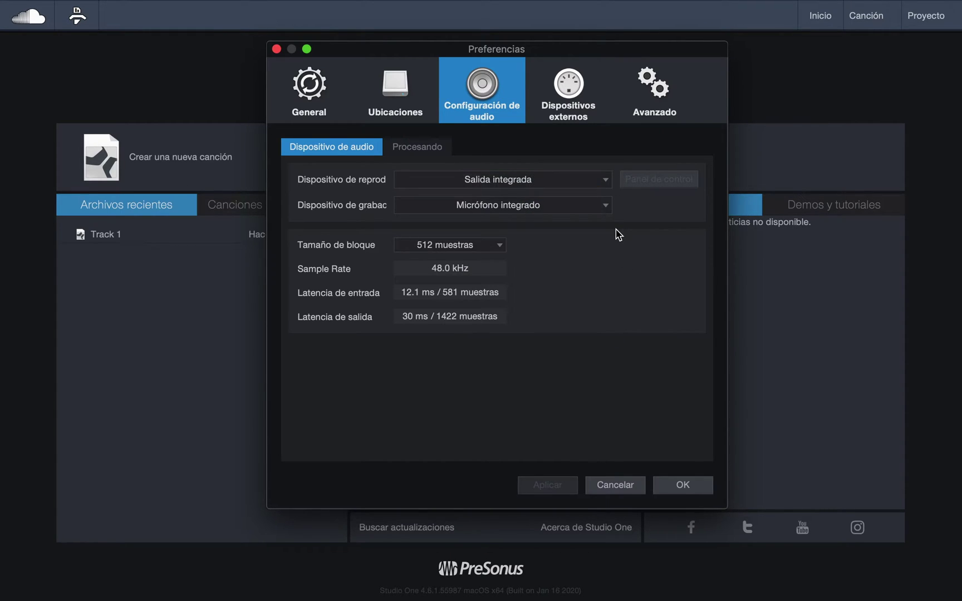
click(605, 180)
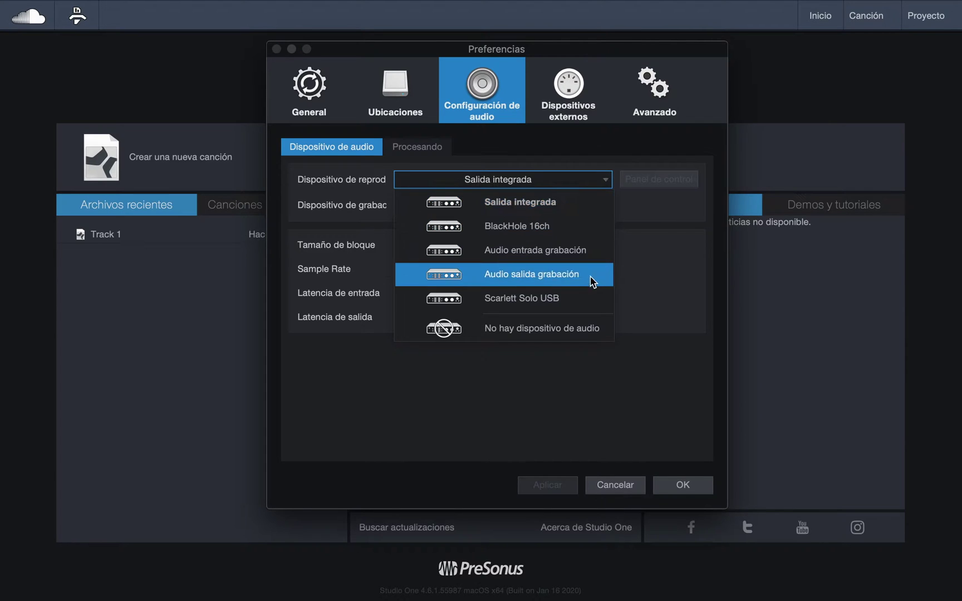
click(582, 299)
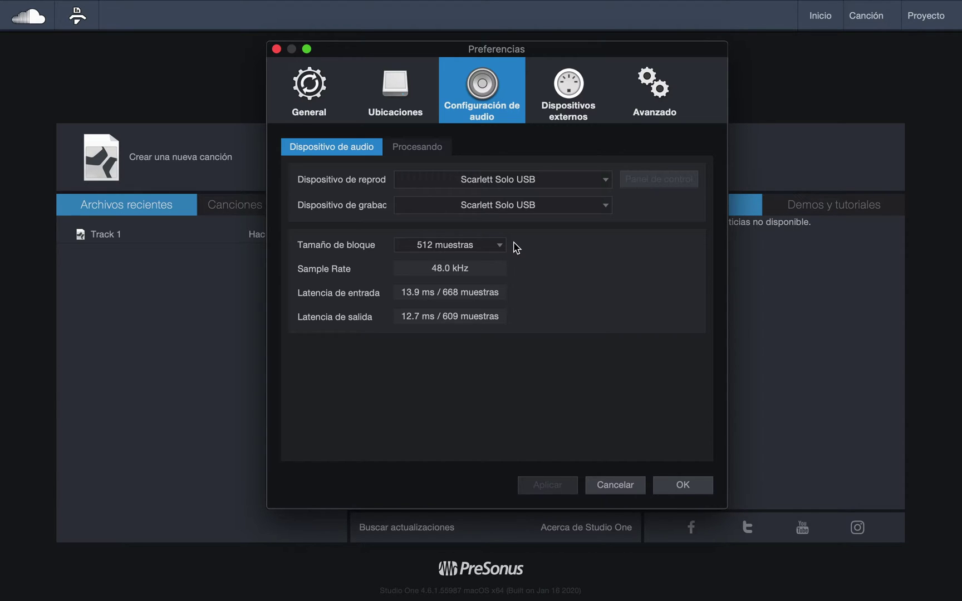
Step: Set the audio device's block size (Tamaño de bloque) to 128 samples
click(496, 248)
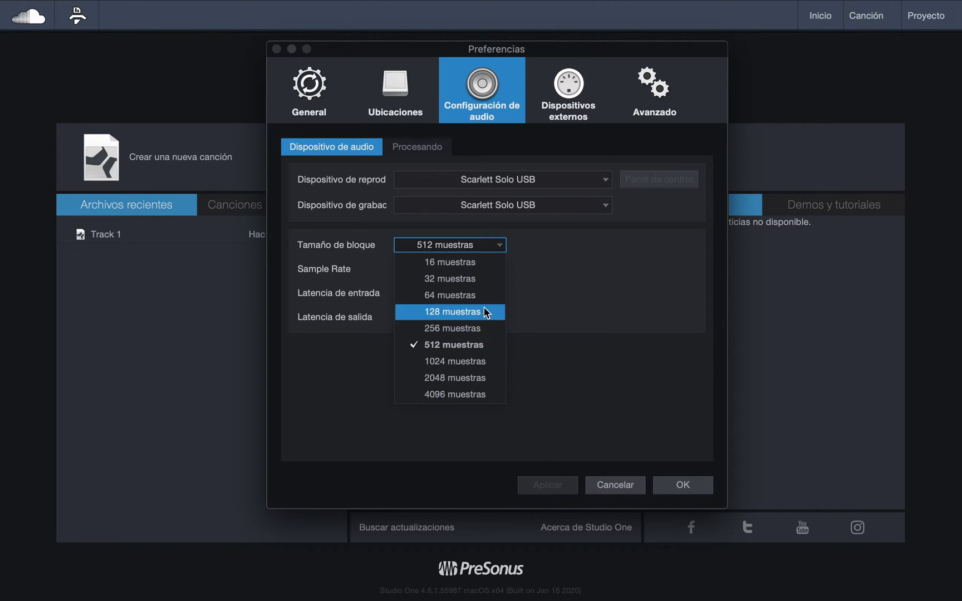
click(514, 246)
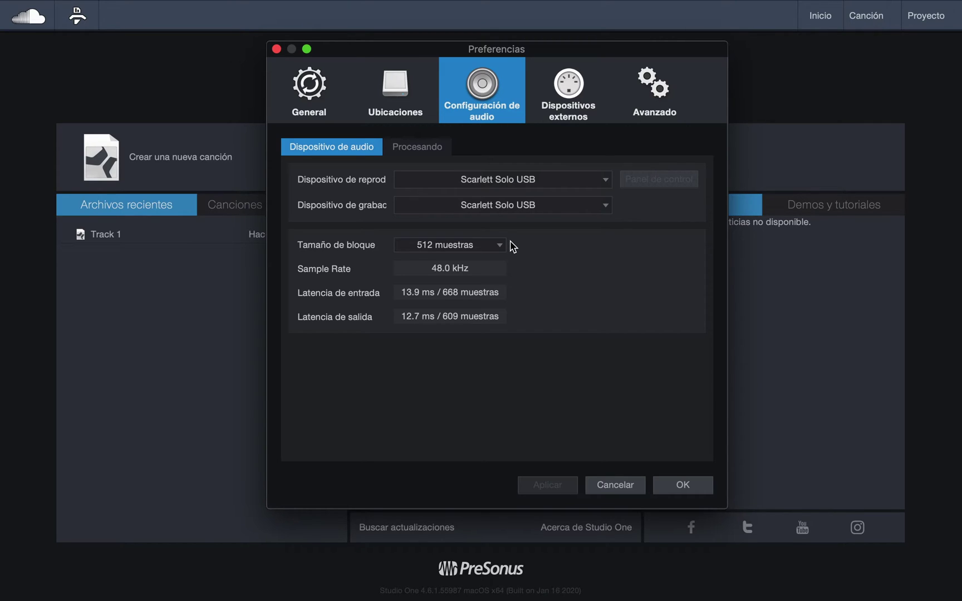
click(496, 246)
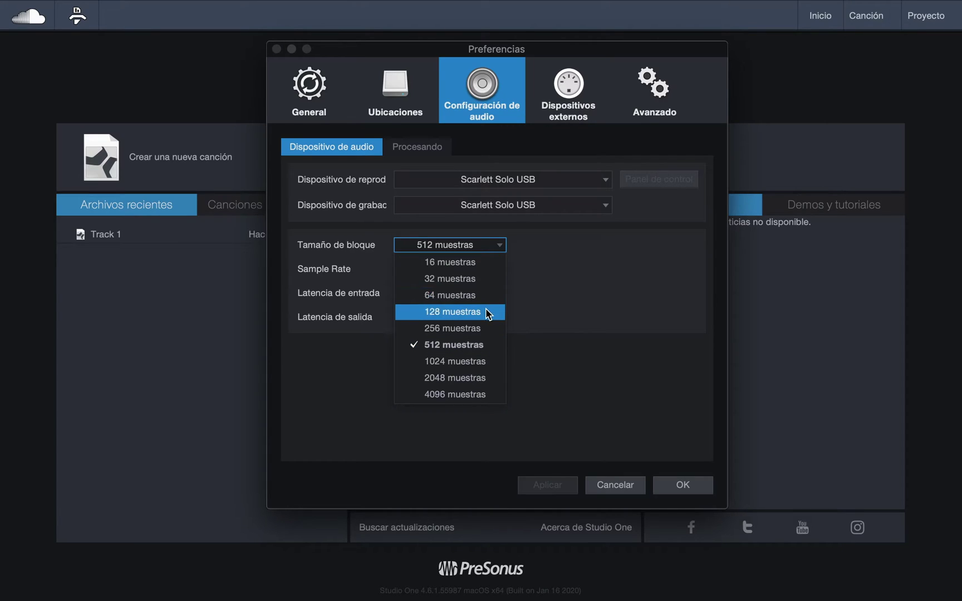
click(512, 250)
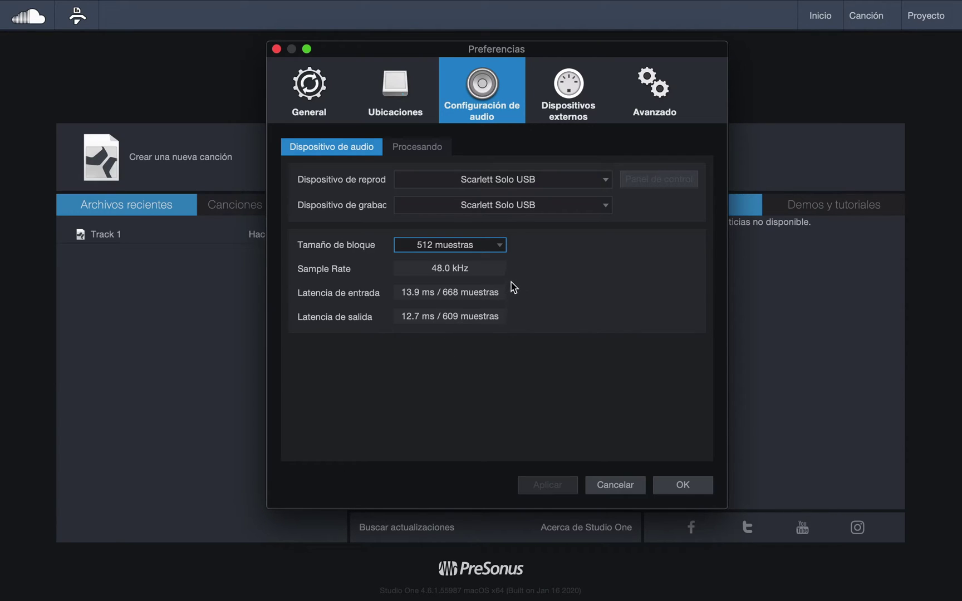
click(498, 248)
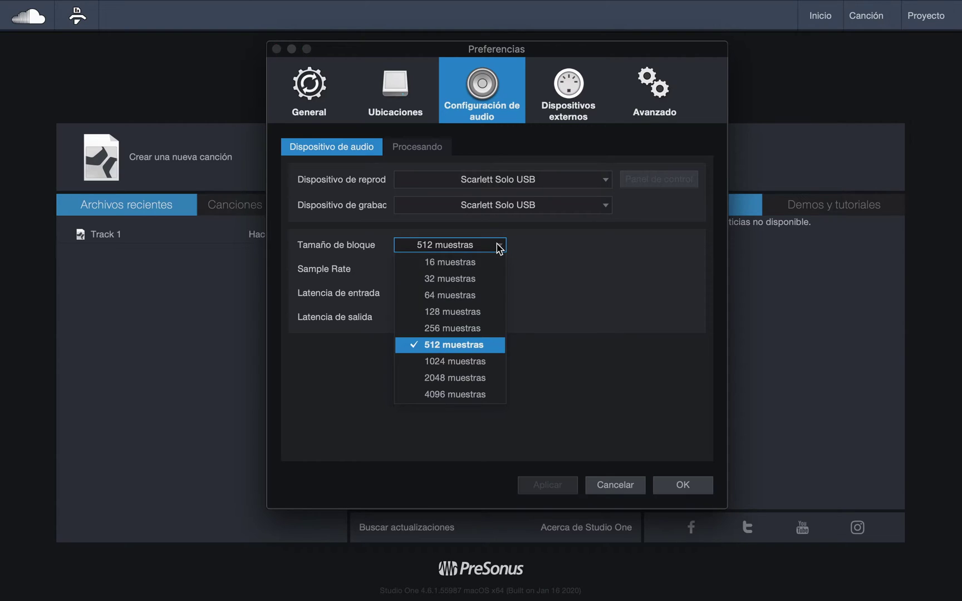
click(481, 307)
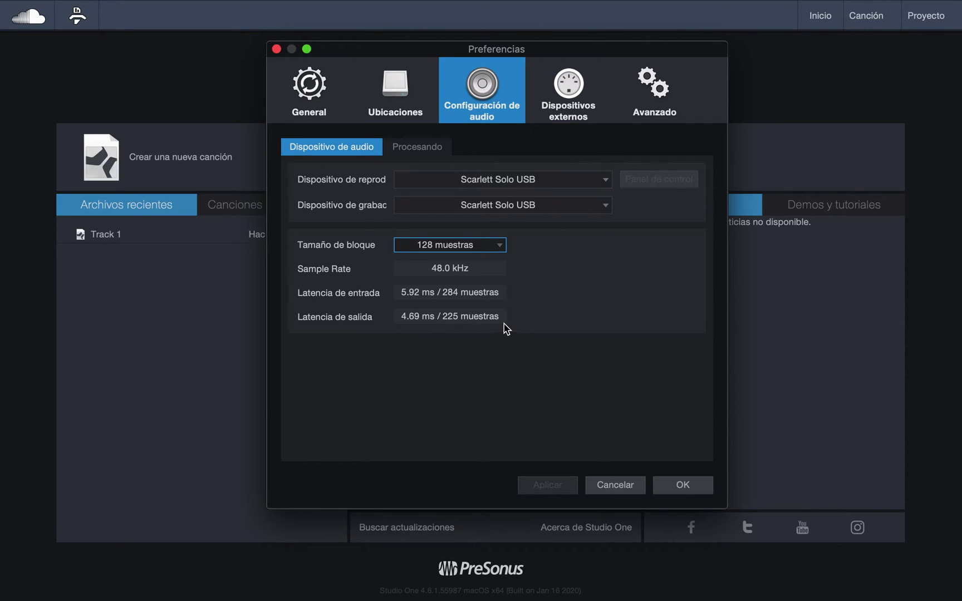
click(519, 259)
Step: Try setting the dropout protection to Baja in the audio processing settings
click(429, 152)
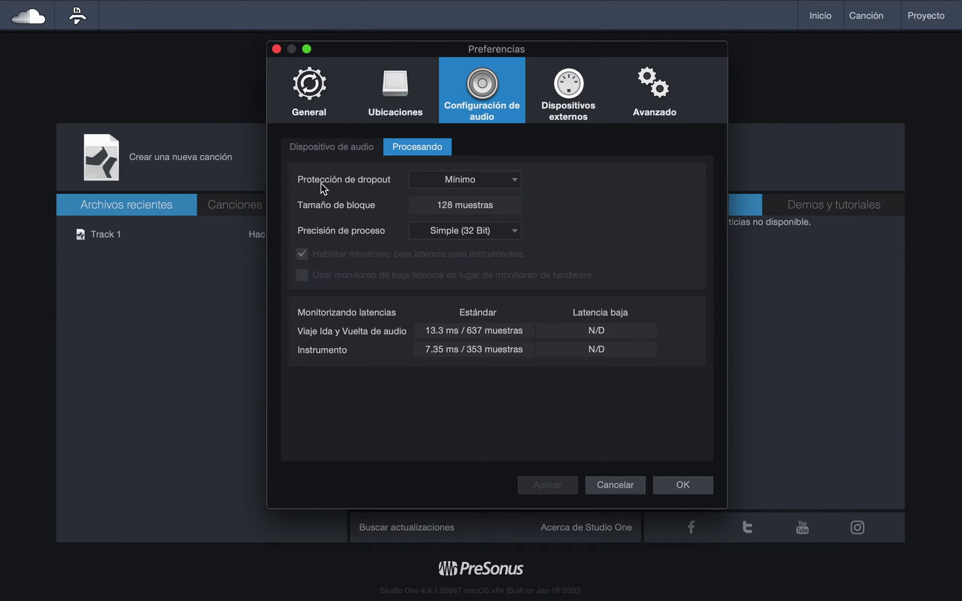
click(518, 181)
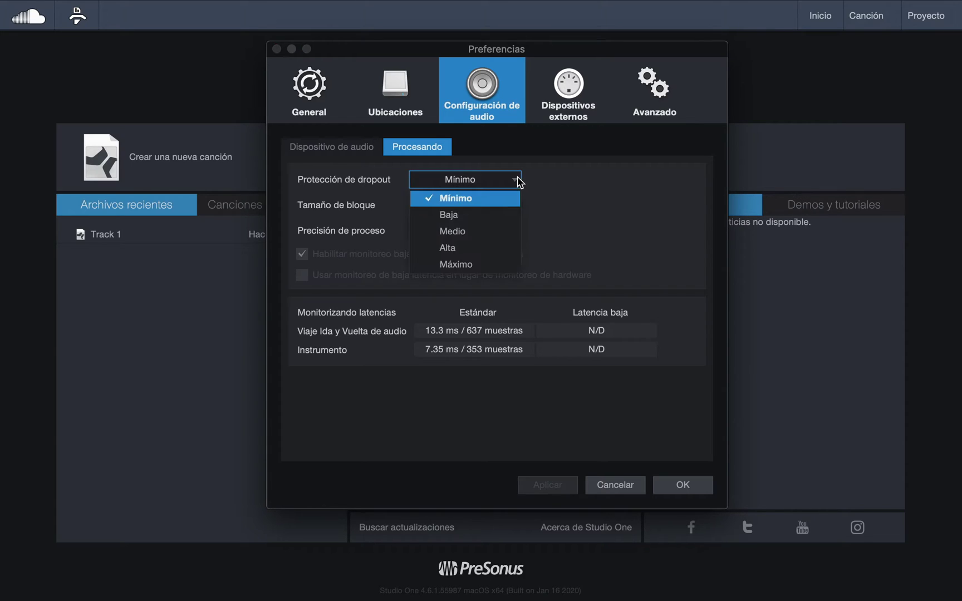
click(518, 181)
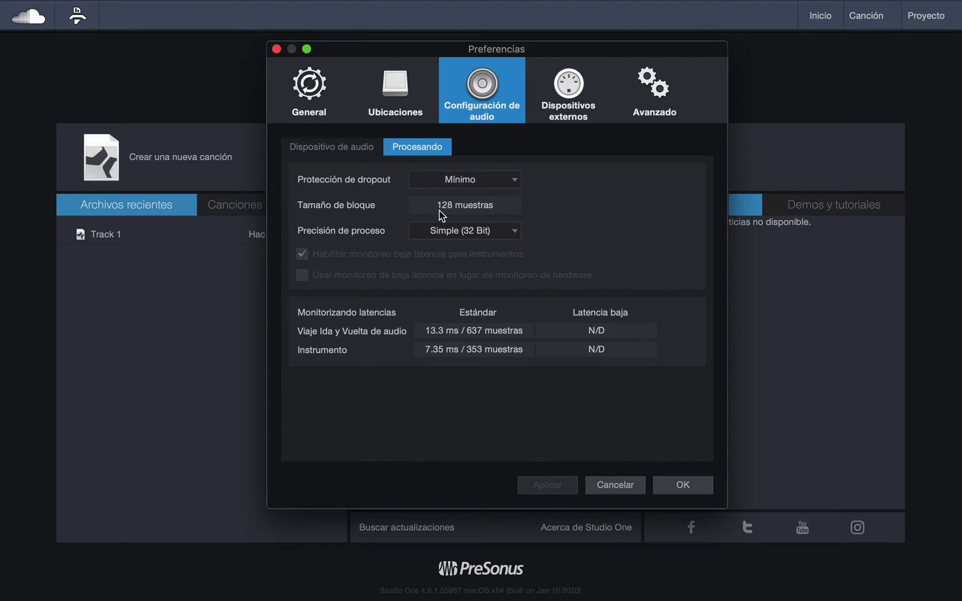
click(367, 154)
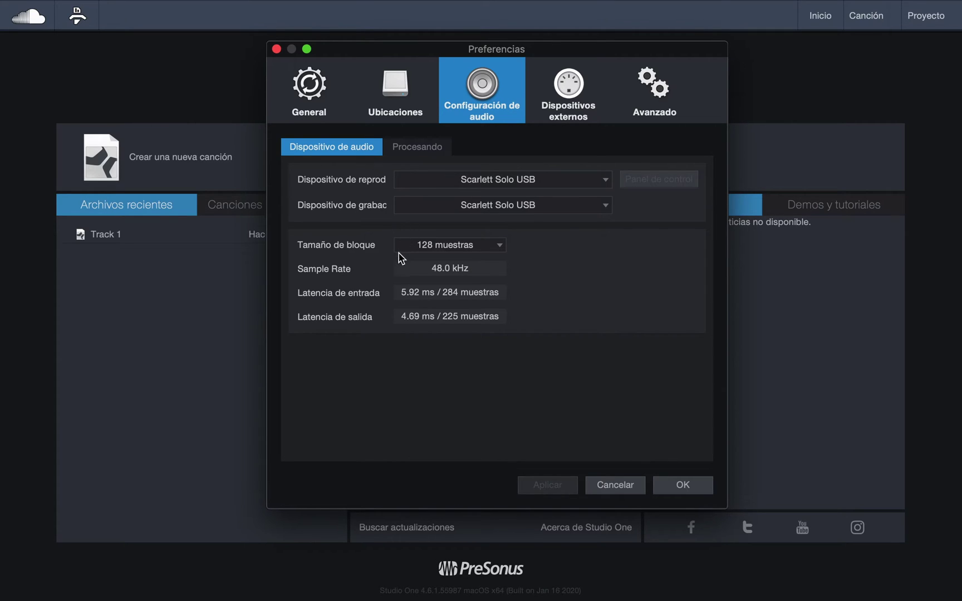
click(432, 154)
click(461, 180)
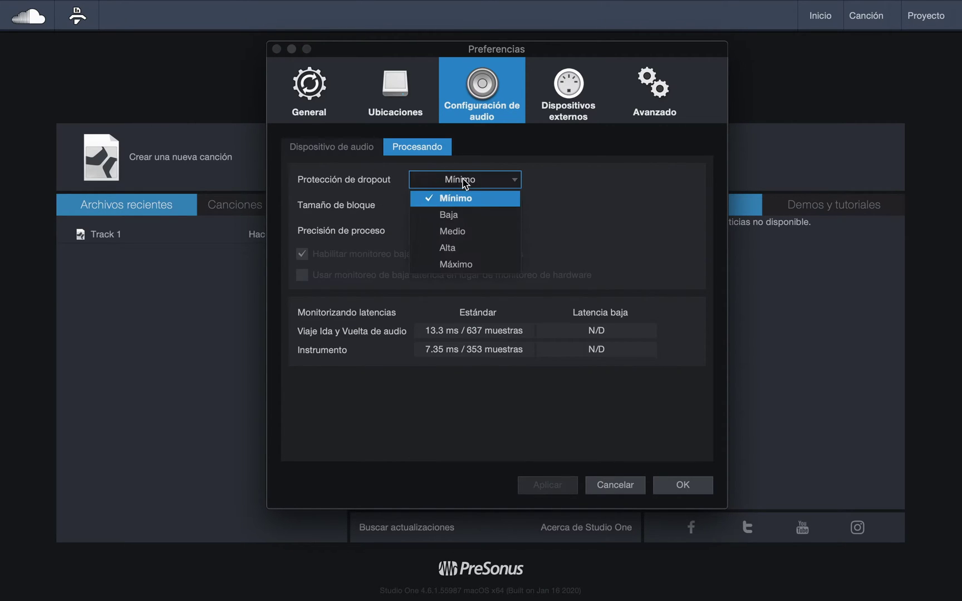
click(468, 215)
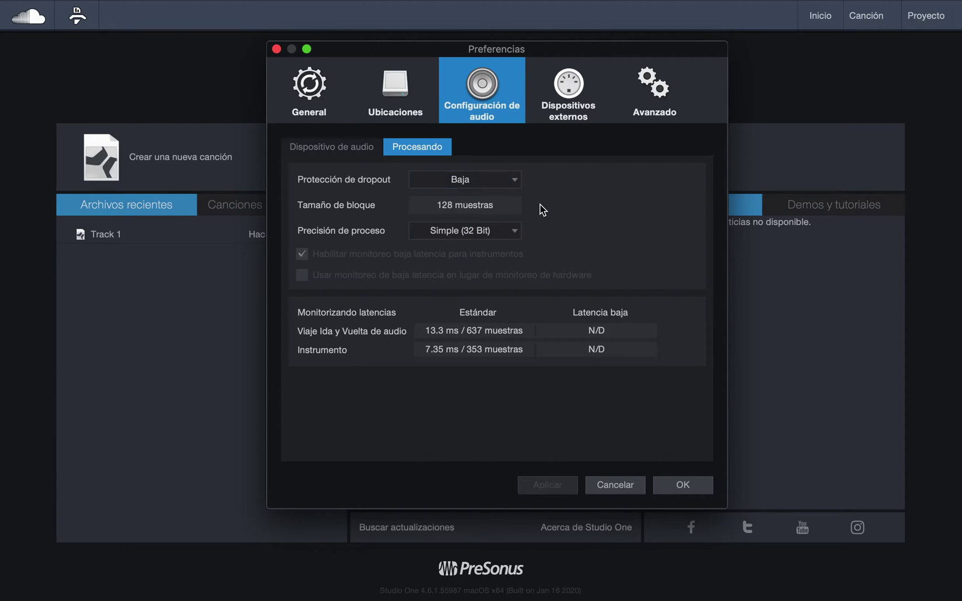
Step: Try the Alta and Máximo dropout protection levels, comparing the processing block size with the audio device's block size
click(373, 146)
click(406, 145)
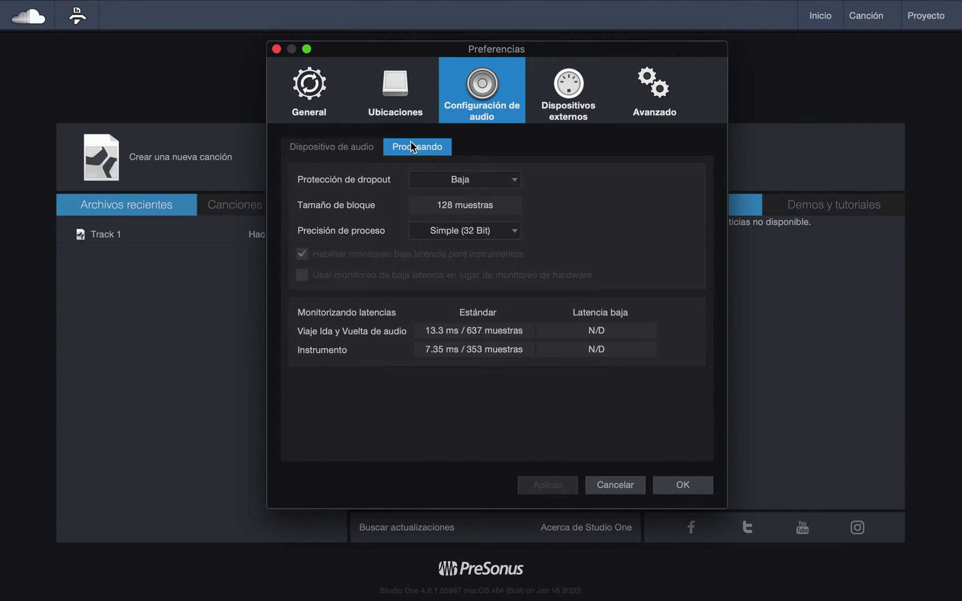
click(519, 179)
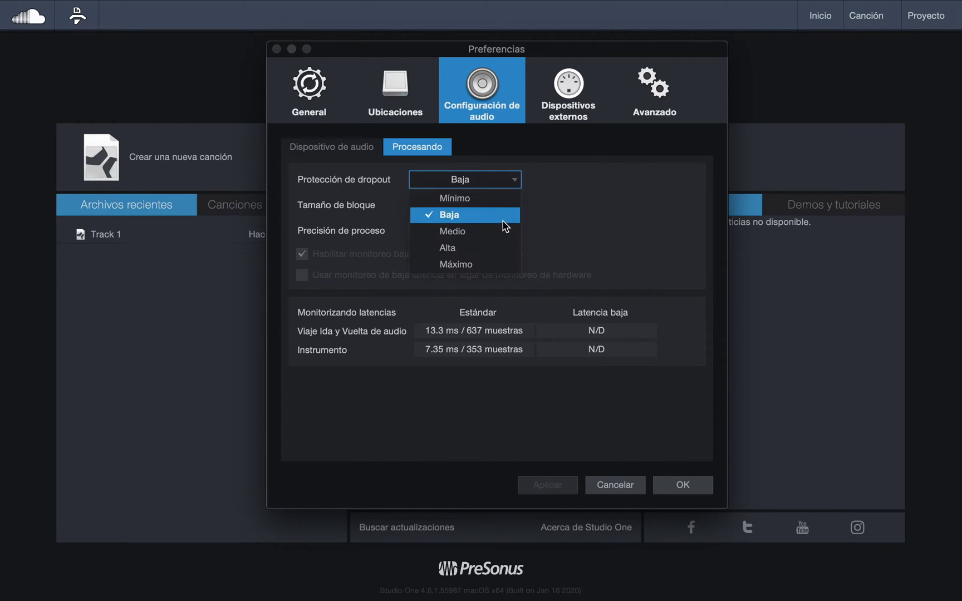
click(494, 249)
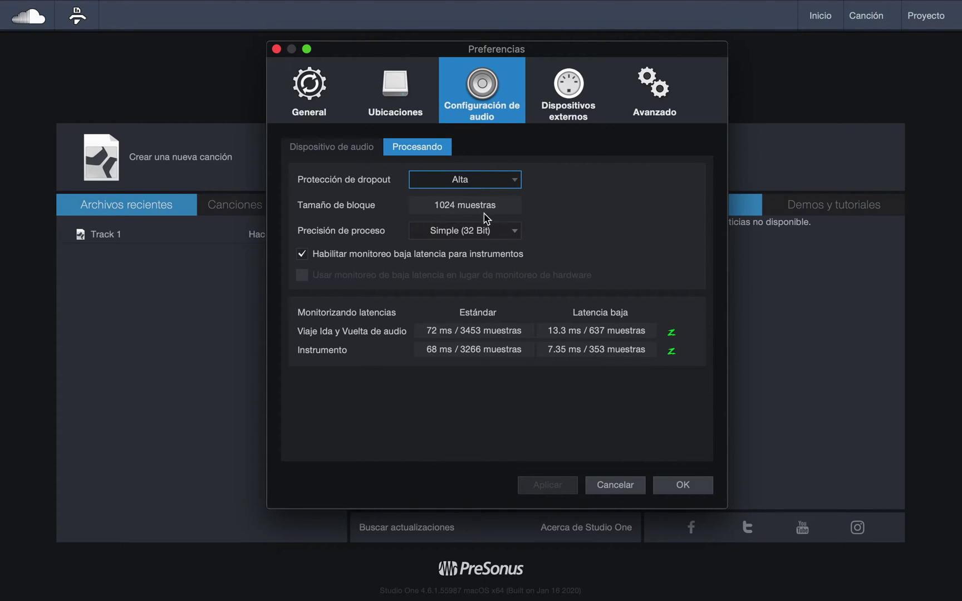
click(512, 181)
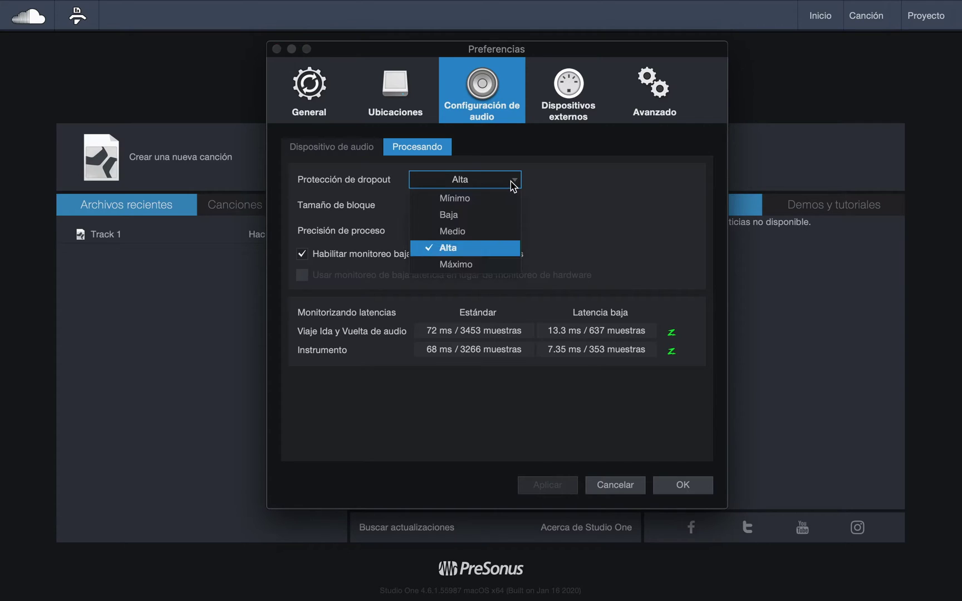
click(484, 265)
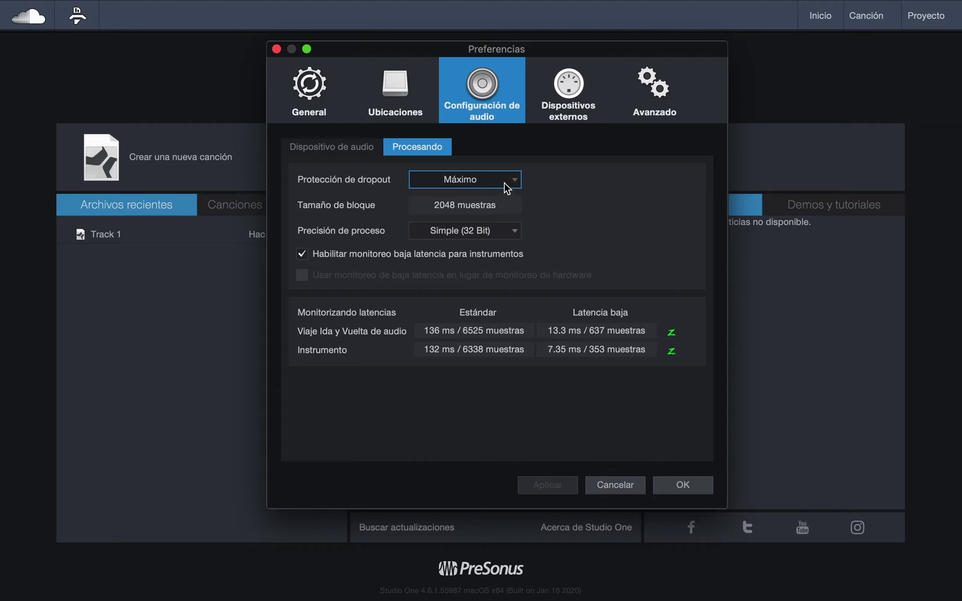
click(362, 147)
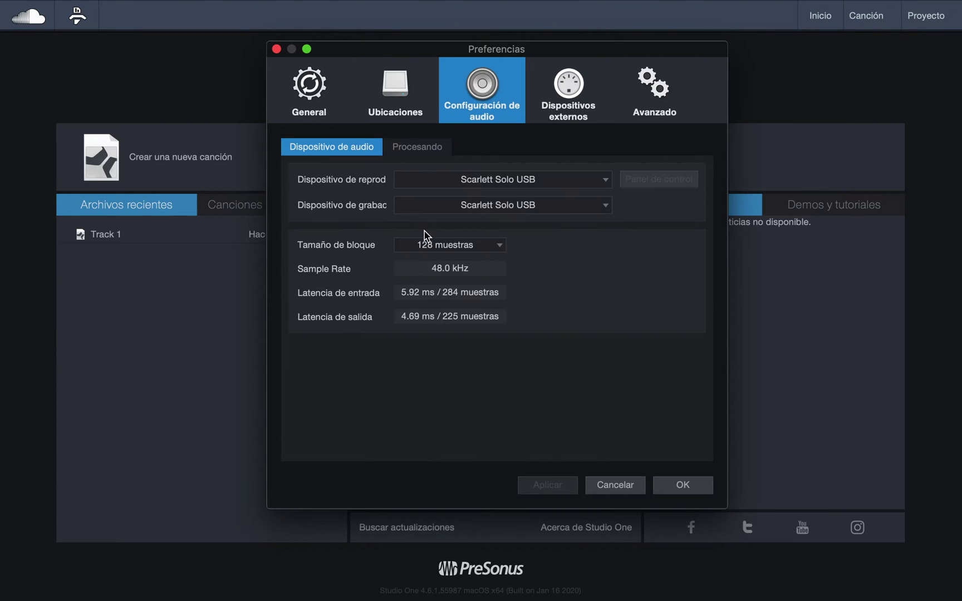
click(438, 148)
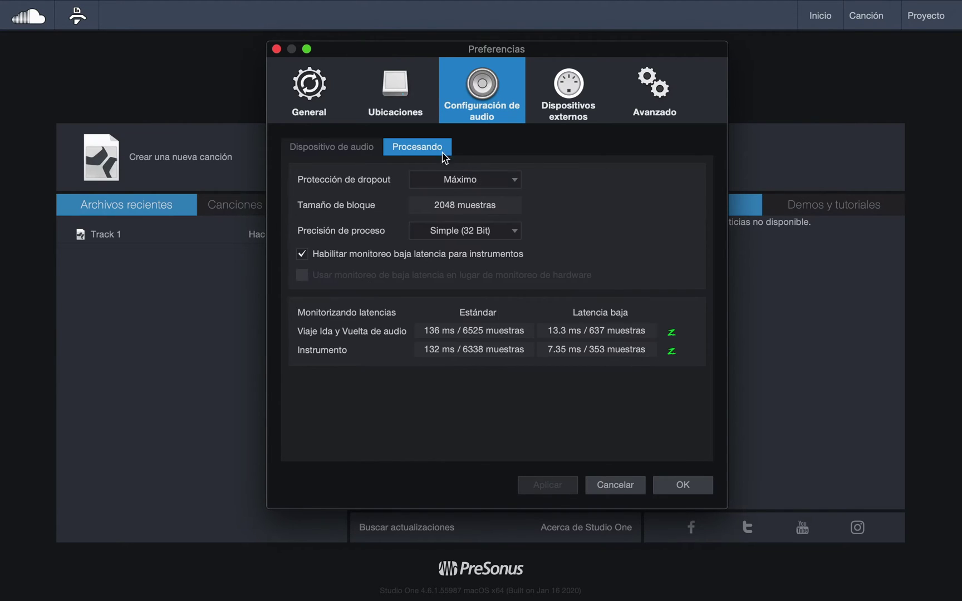
Step: Set the dropout protection to Mínimo and close the preferences
click(481, 184)
click(474, 196)
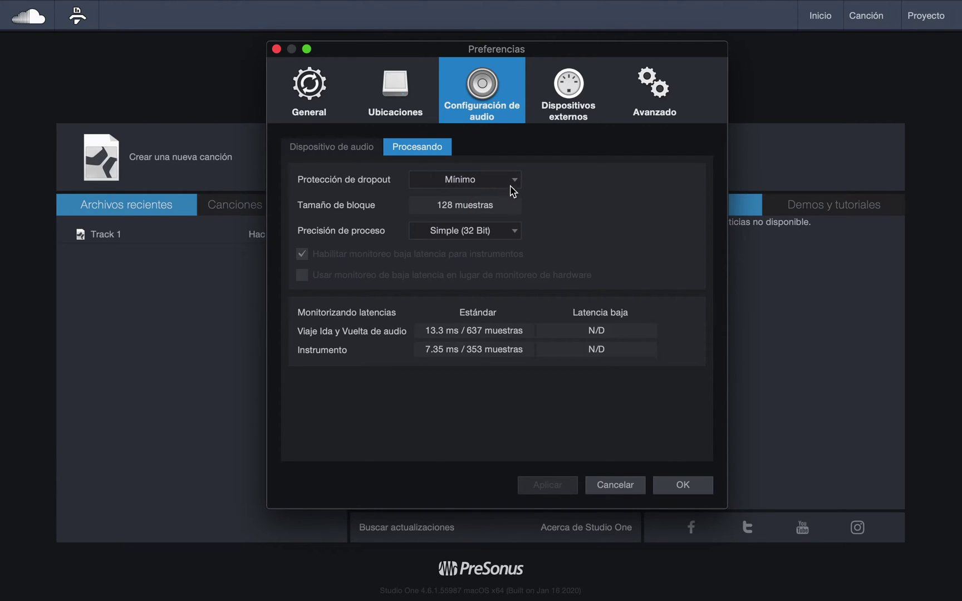
click(360, 153)
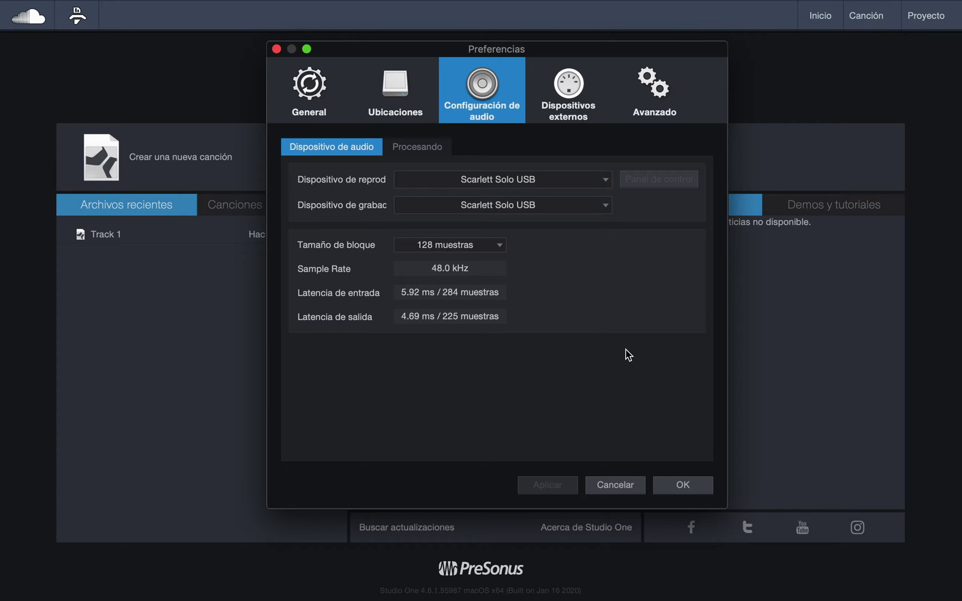
click(612, 486)
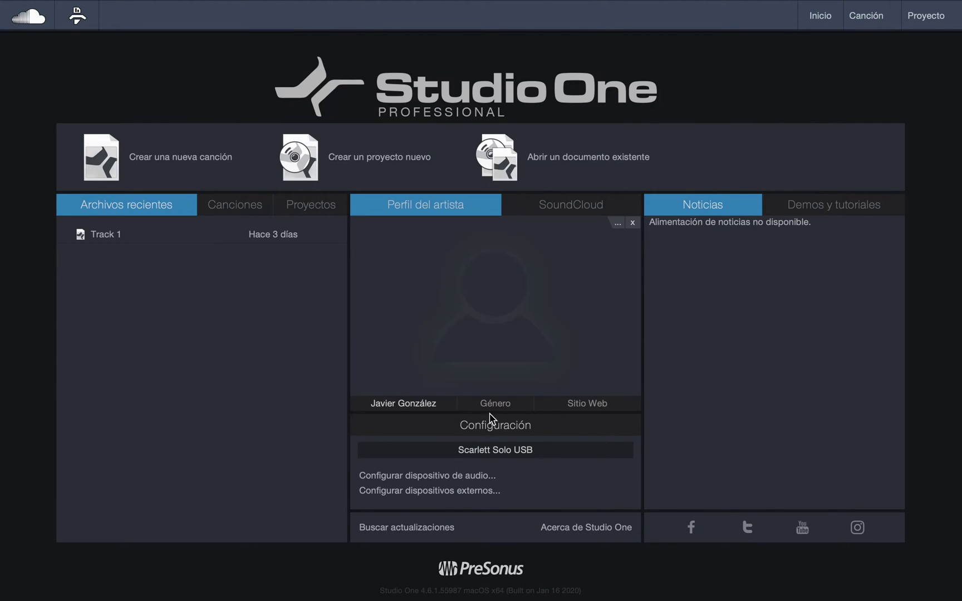
Step: Create a new empty song with a 48.0 kHz sample rate and 32 Bit Float resolution
click(150, 160)
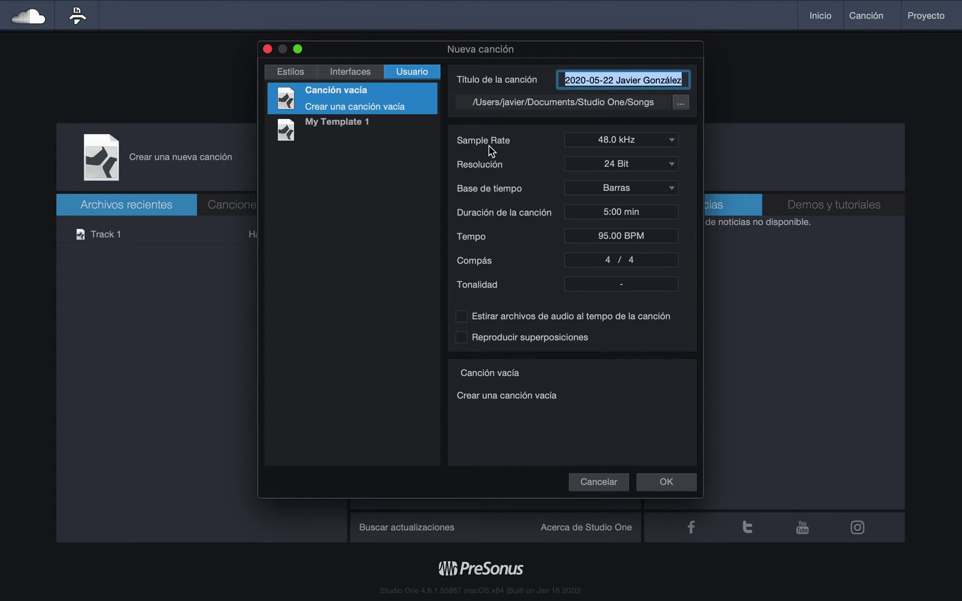
click(645, 144)
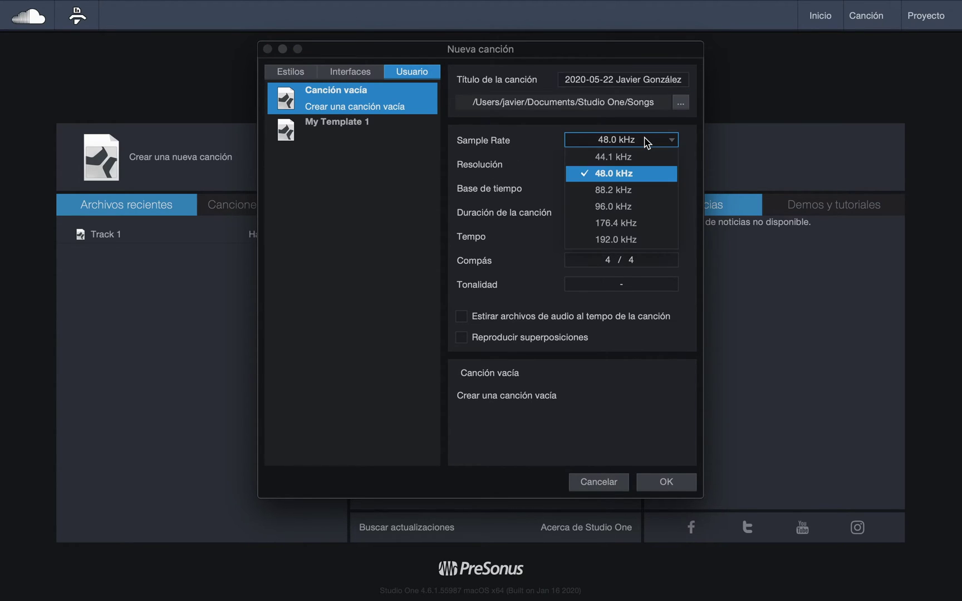
click(645, 143)
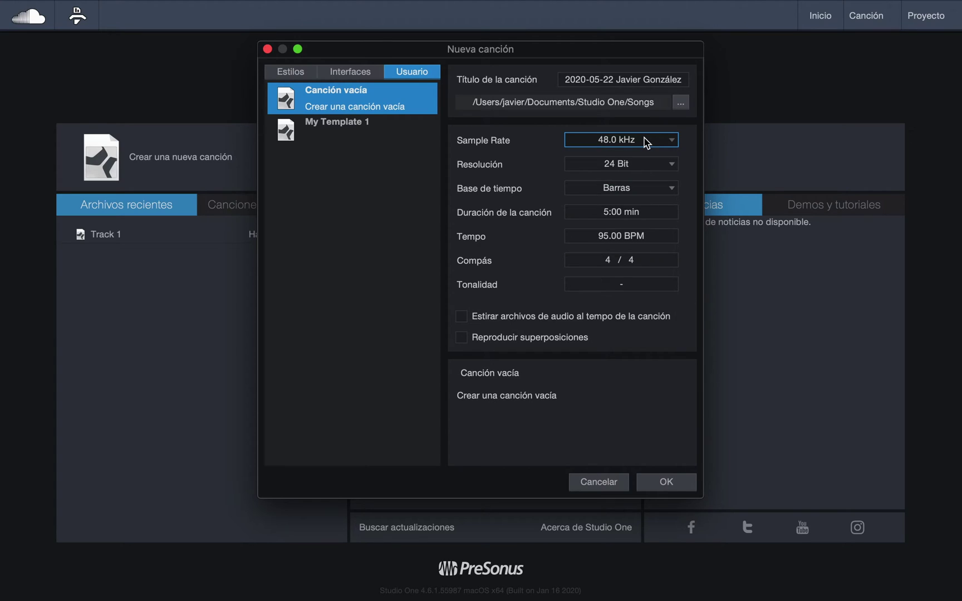
click(645, 143)
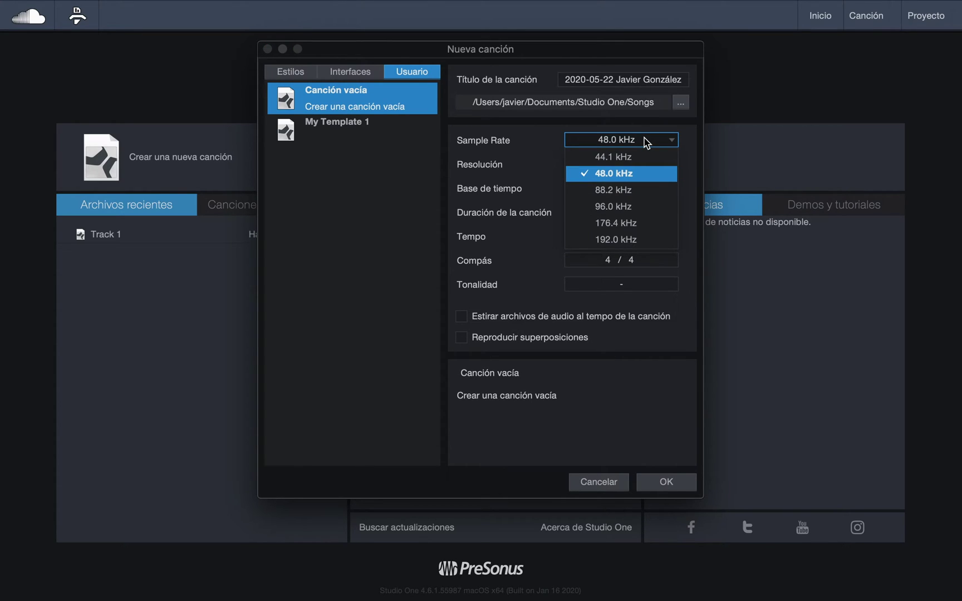
click(645, 143)
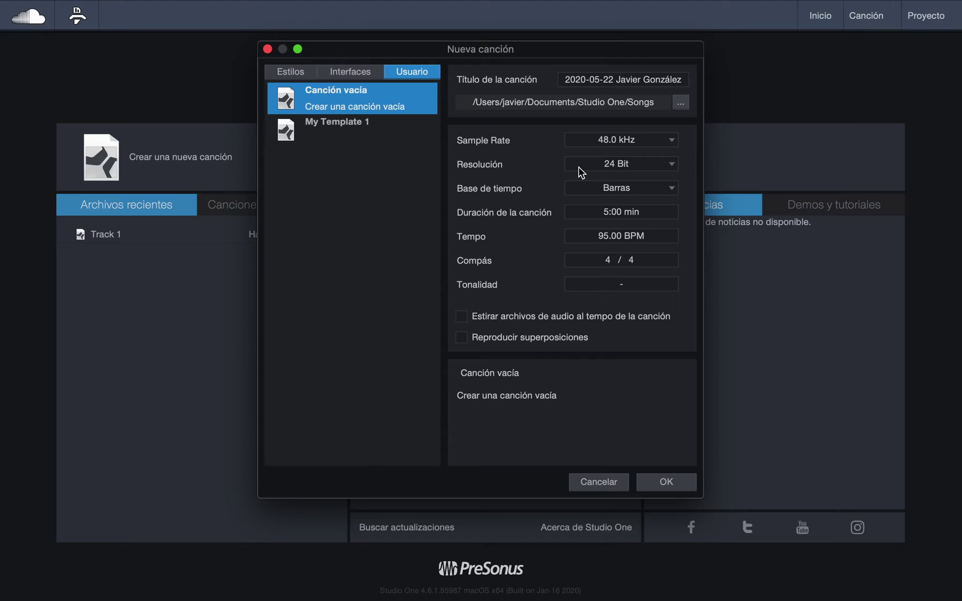
click(671, 162)
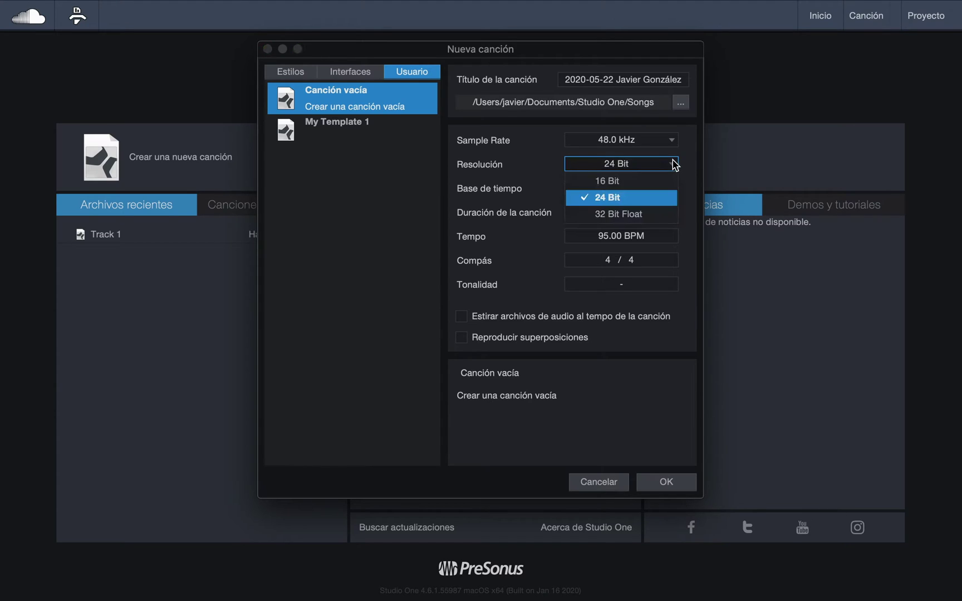
click(648, 218)
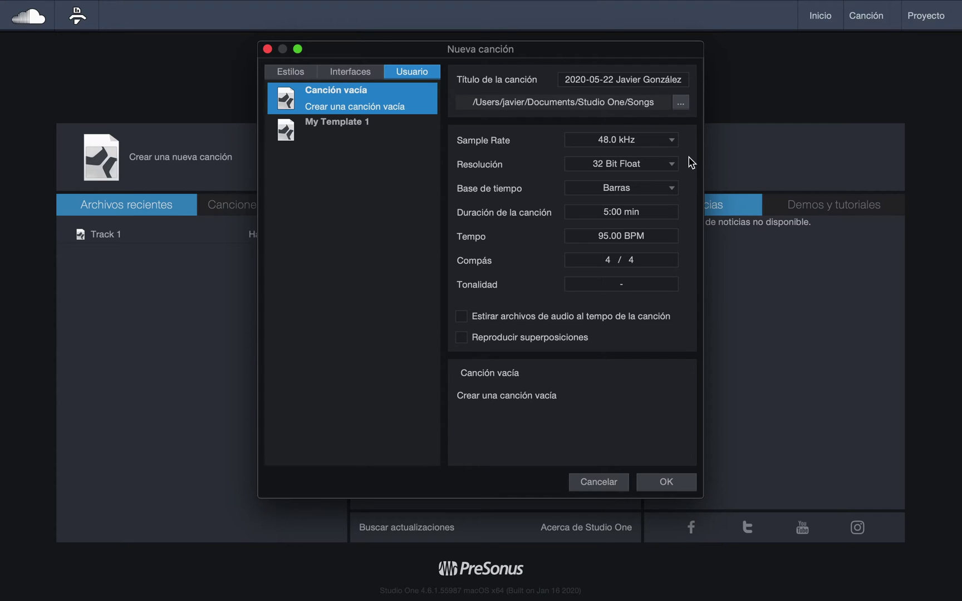
click(646, 481)
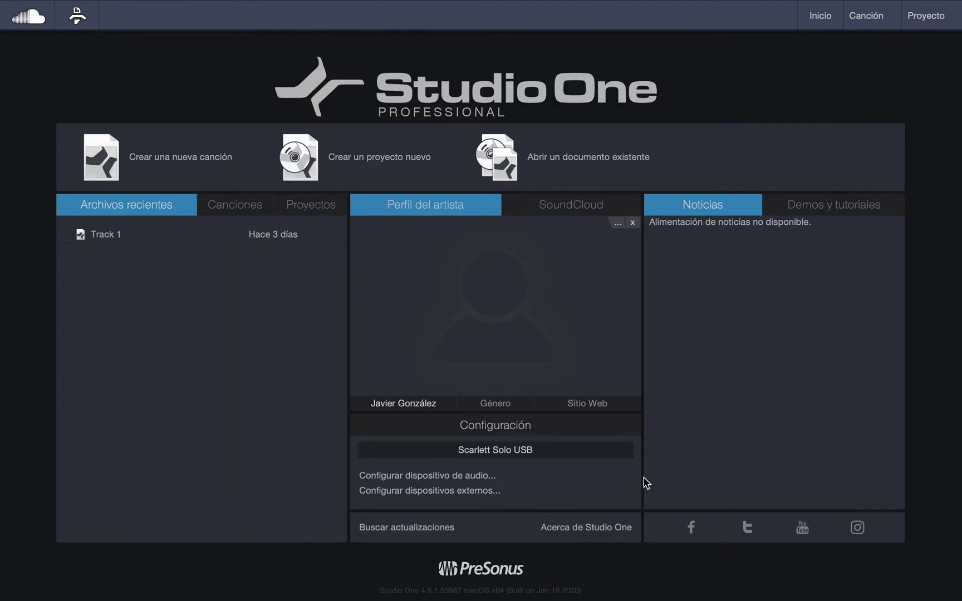
Step: Open the new song's configuration at the audio input/output setup (Configuración de E/S de audio)
mouse_move(190, 4)
click(224, 8)
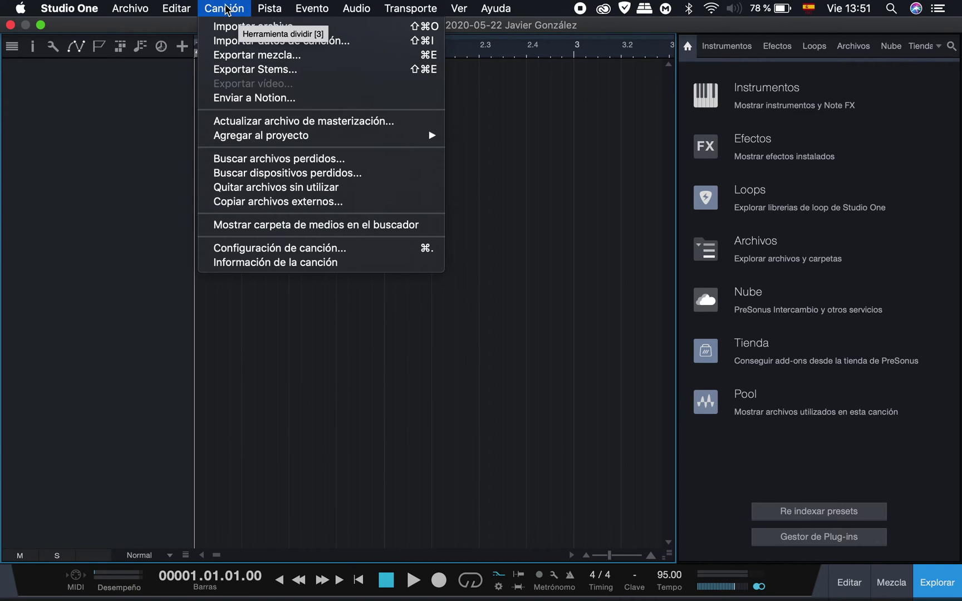
click(310, 250)
click(543, 156)
click(543, 159)
click(495, 109)
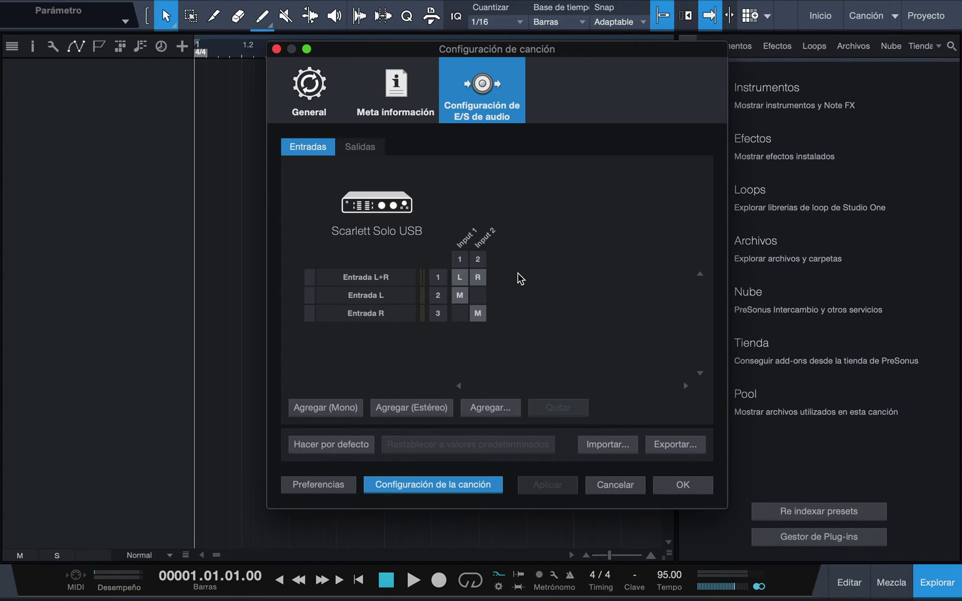
Step: Compare the Scarlett Solo USB's inputs (Entradas) and outputs (Salidas) in the song's audio setup
click(356, 148)
click(297, 151)
click(357, 147)
click(307, 149)
Step: Unassign Entrada L from Input 1 and Entrada R from Input 2, and restore both mono assignments
click(440, 280)
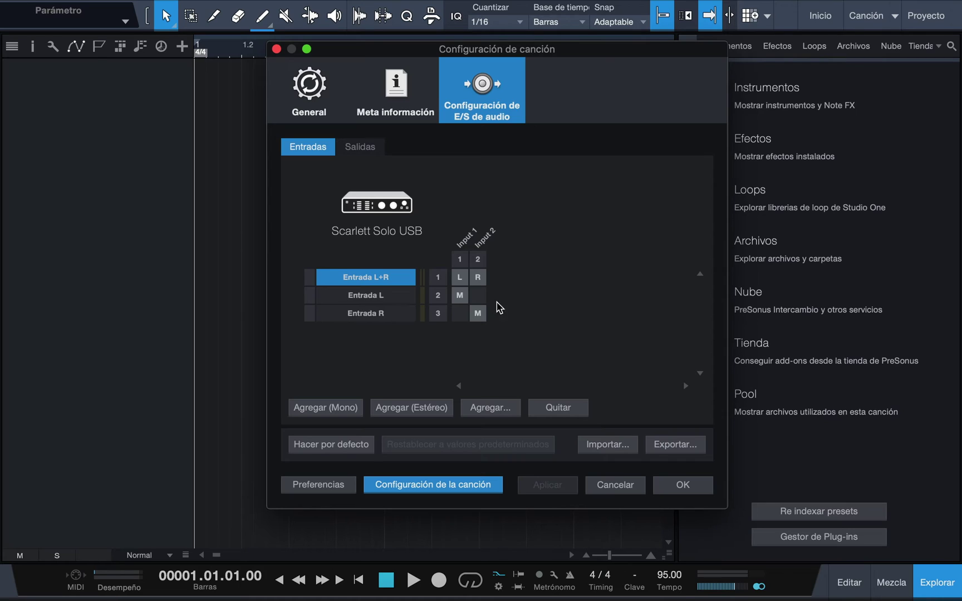
click(459, 295)
click(477, 313)
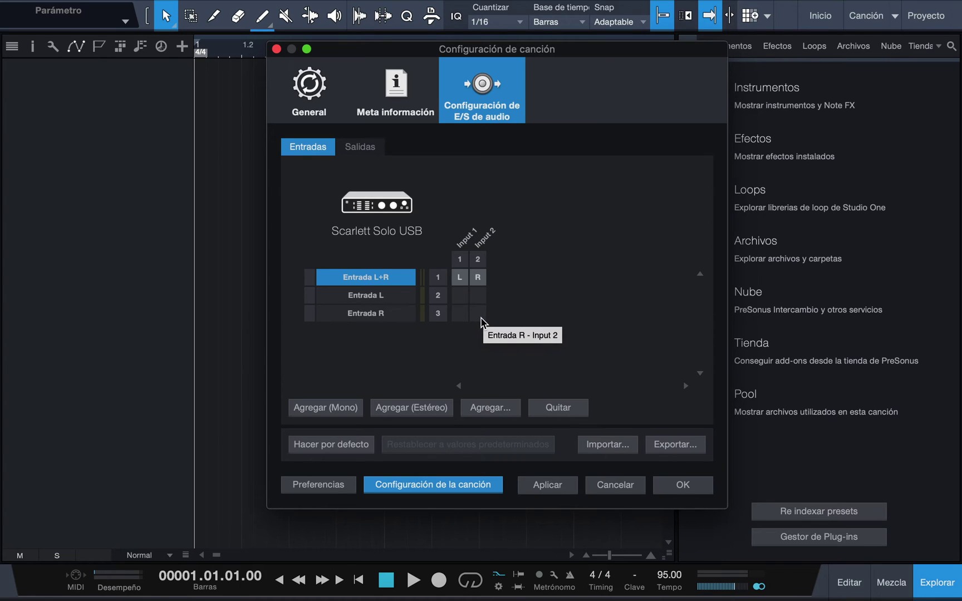
click(459, 295)
click(478, 313)
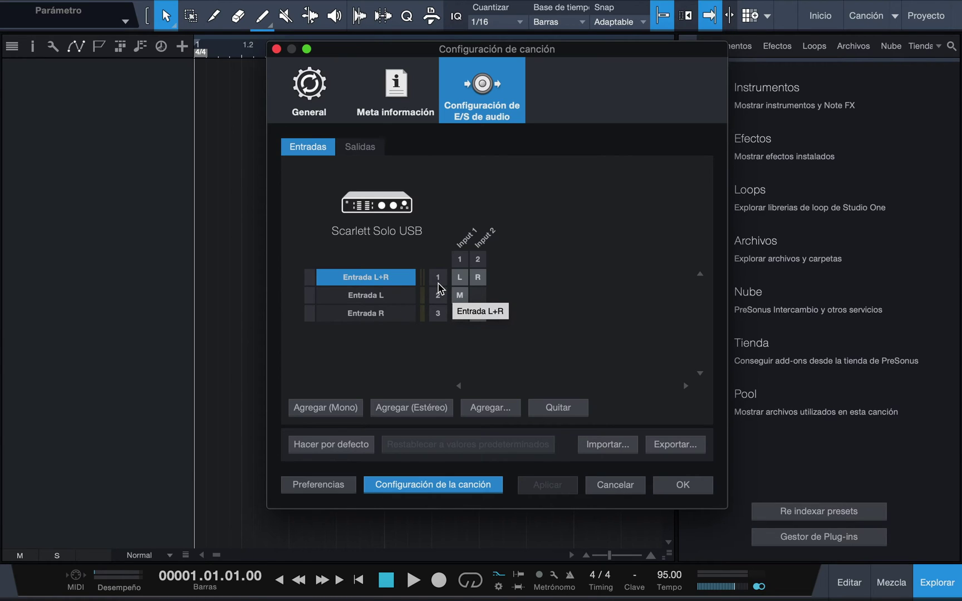
click(408, 299)
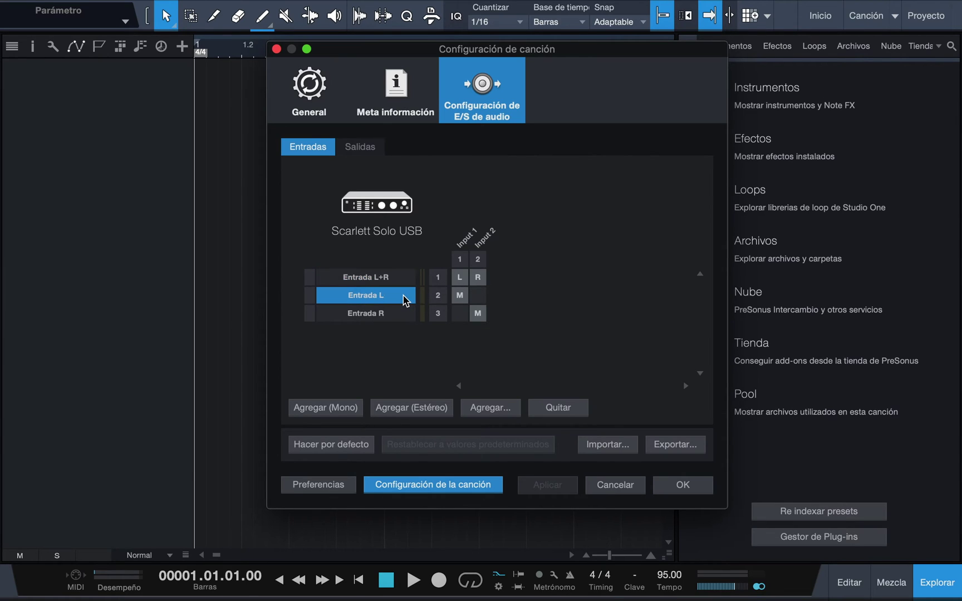
click(407, 313)
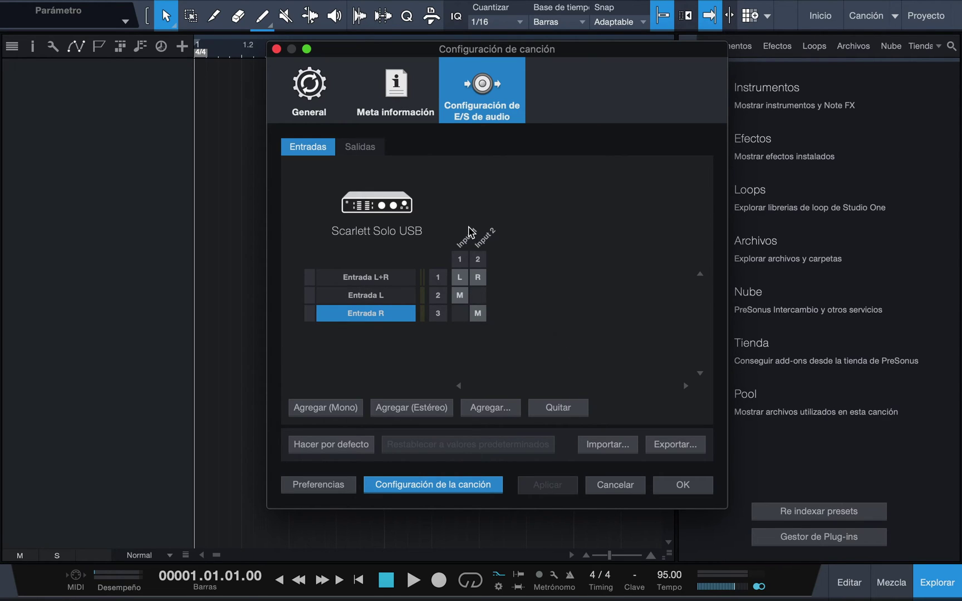
click(396, 277)
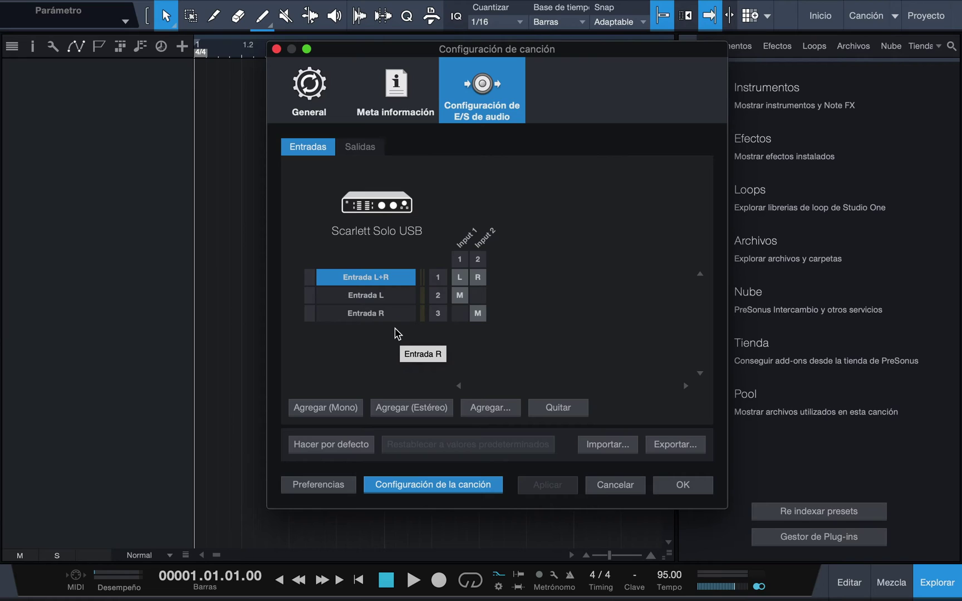
Step: Rename the input channels Entrada L+R to Stereo In, Entrada L to Mic 1 and Entrada R to Inst 1
double_click(383, 279)
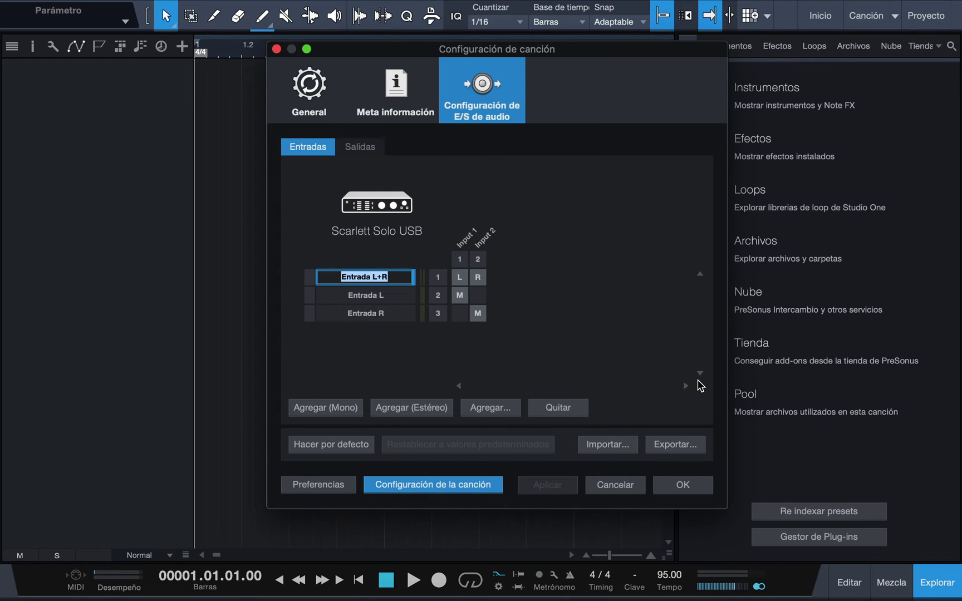
text(Stereo In)
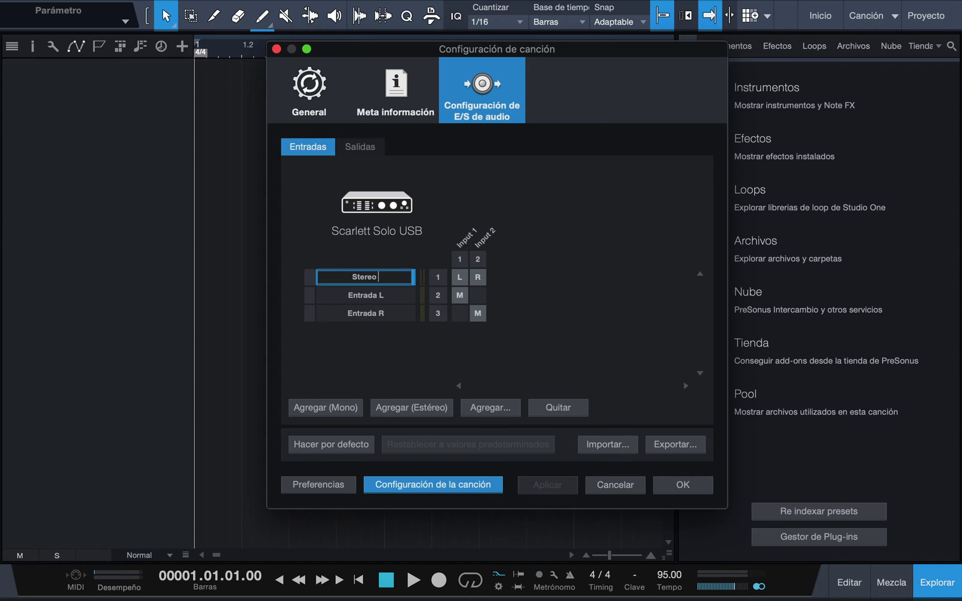
key(Return)
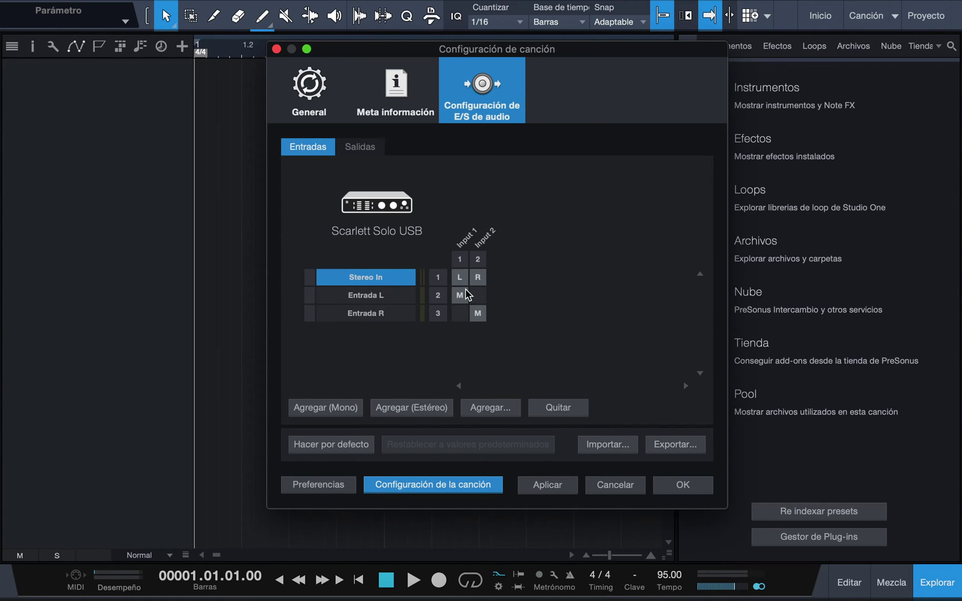
double_click(371, 295)
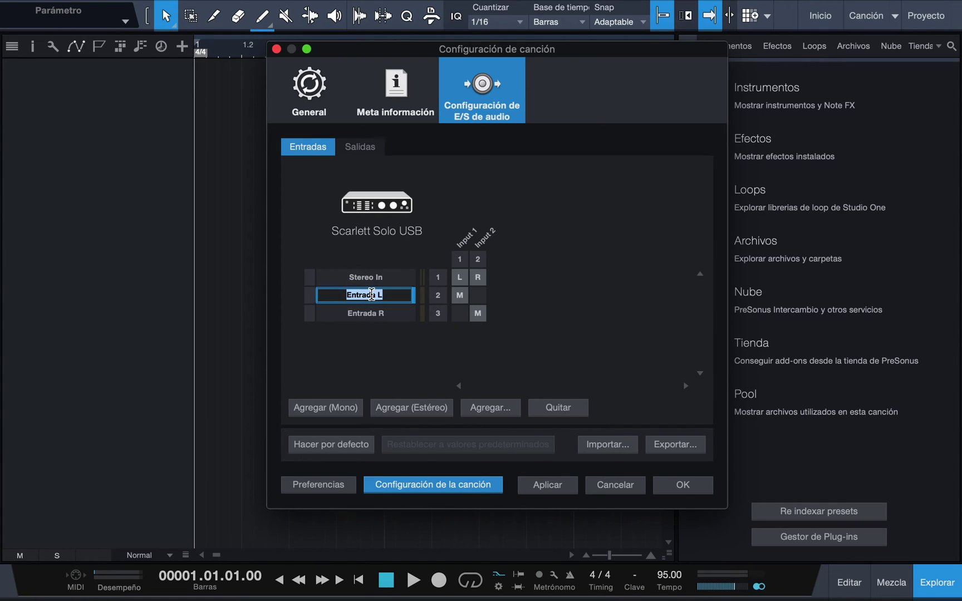
text(Mic 1)
key(Return)
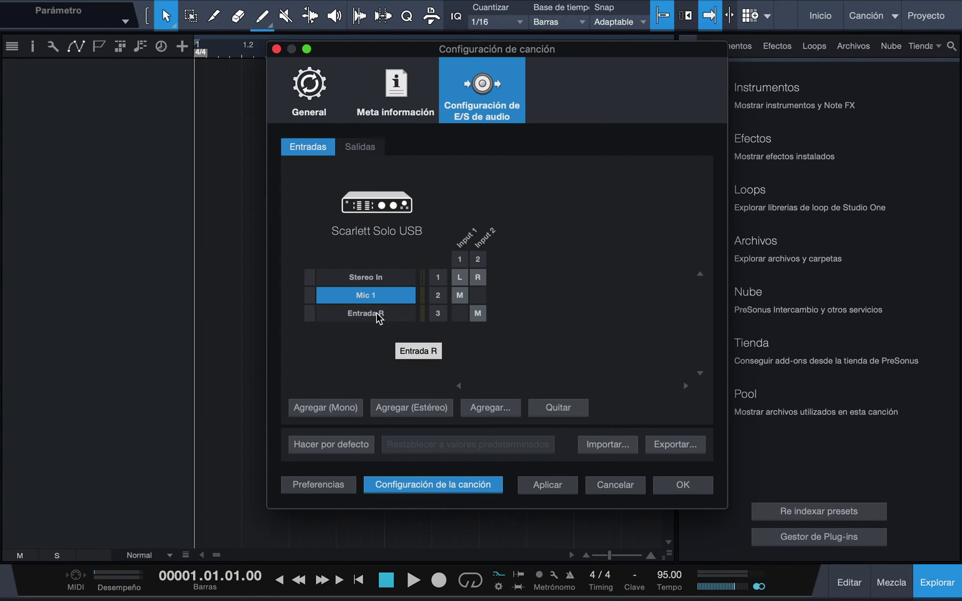
double_click(378, 313)
key(BackSpace)
text(Inst 1)
key(Return)
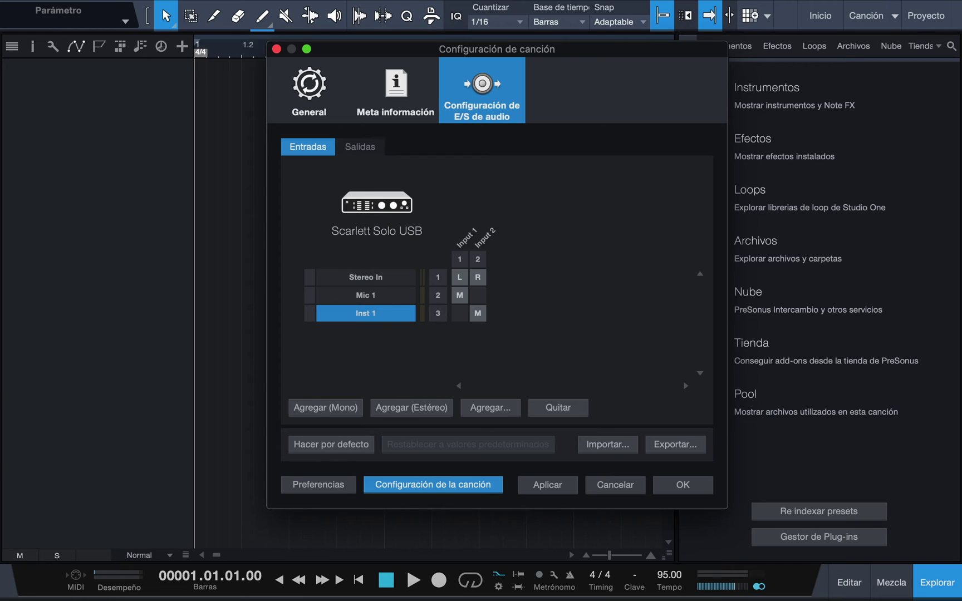
click(406, 335)
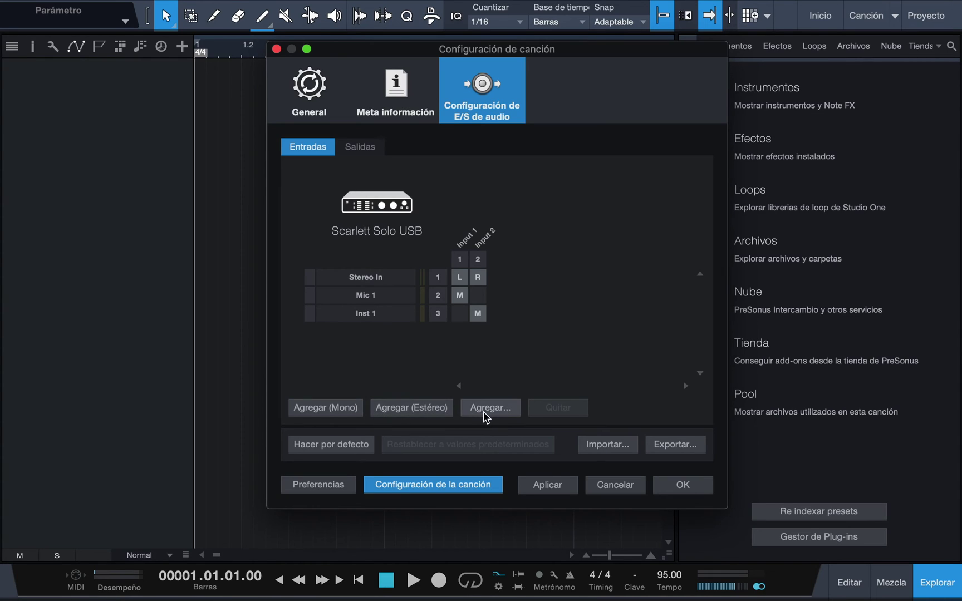
Step: Add an extra mono input channel, try assigning it to Input 1, and remove the channel
click(351, 412)
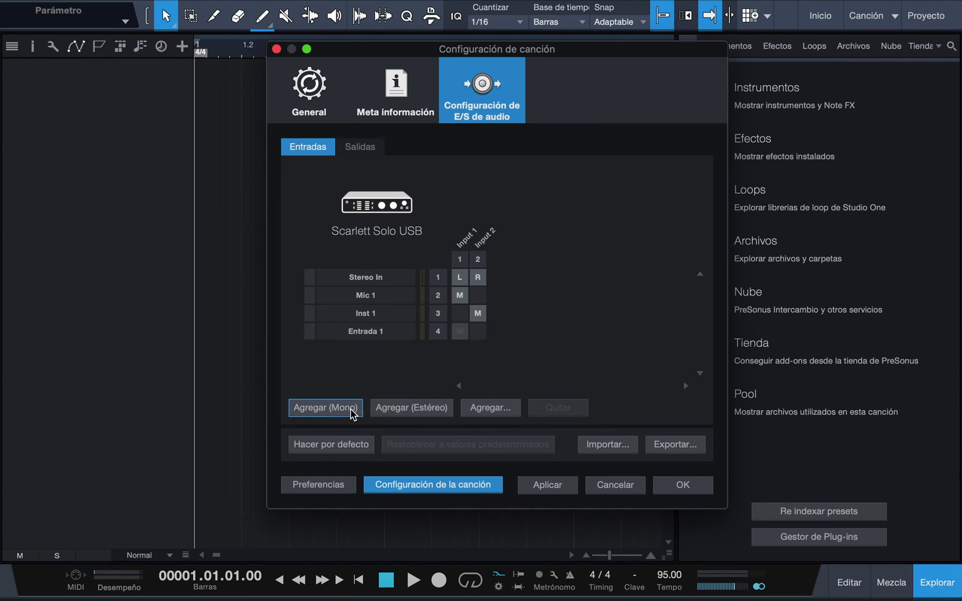
click(460, 333)
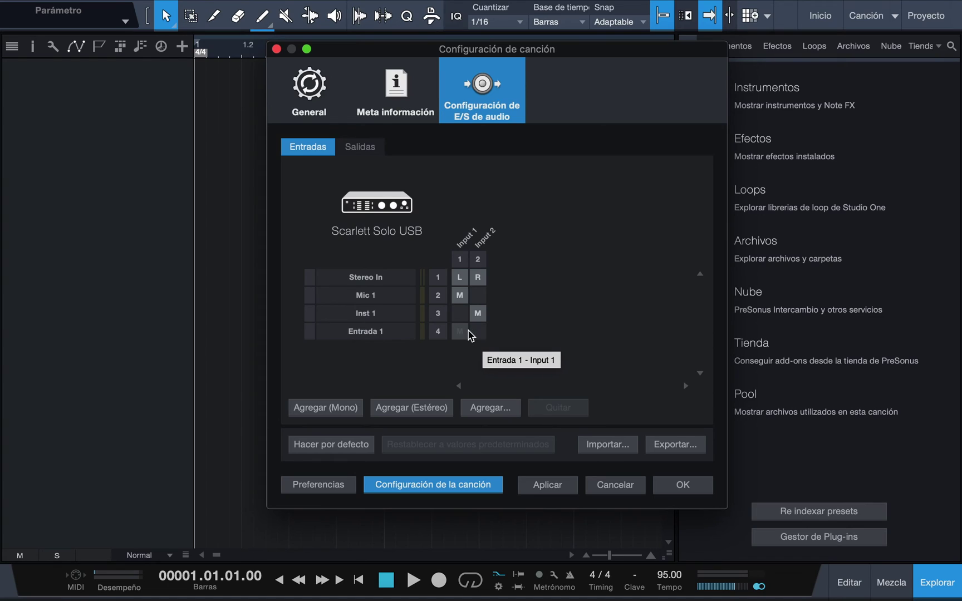
click(402, 336)
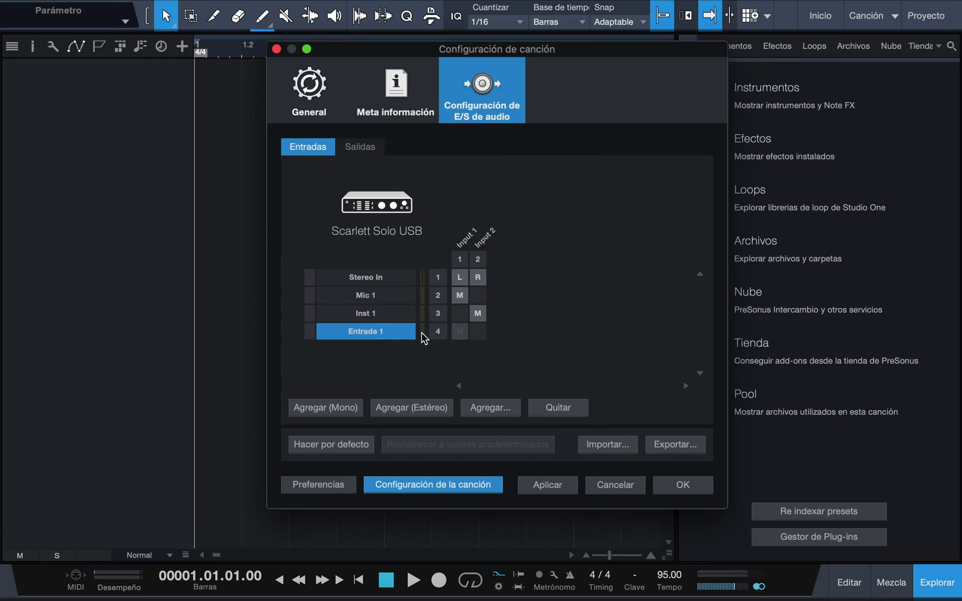
click(549, 410)
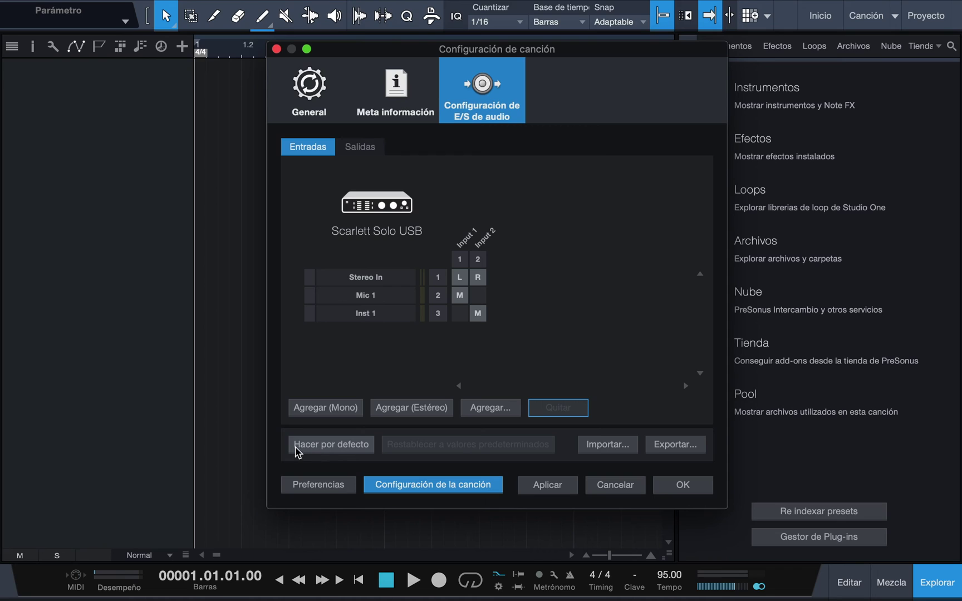
Step: Make the current audio input/output setup the default for new projects
click(370, 456)
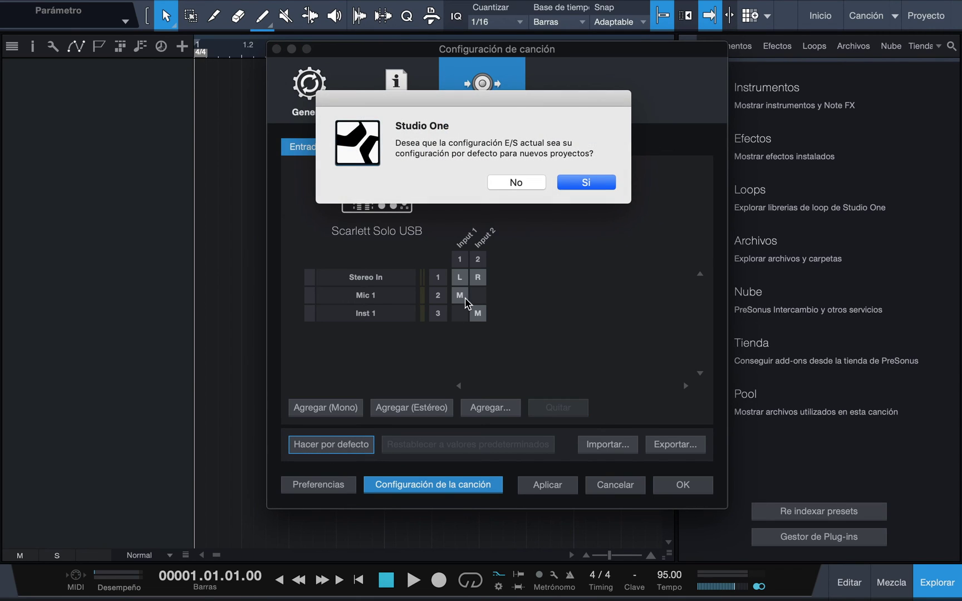
click(576, 182)
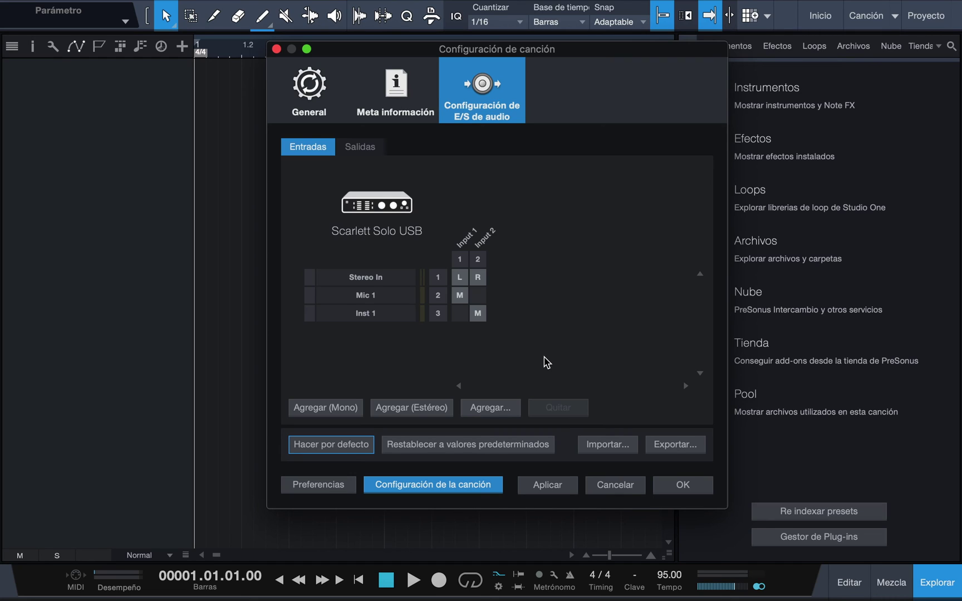
Step: Review the Scarlett Solo USB's output routing and the available Audición outputs, and cancel out of the song configuration
click(373, 154)
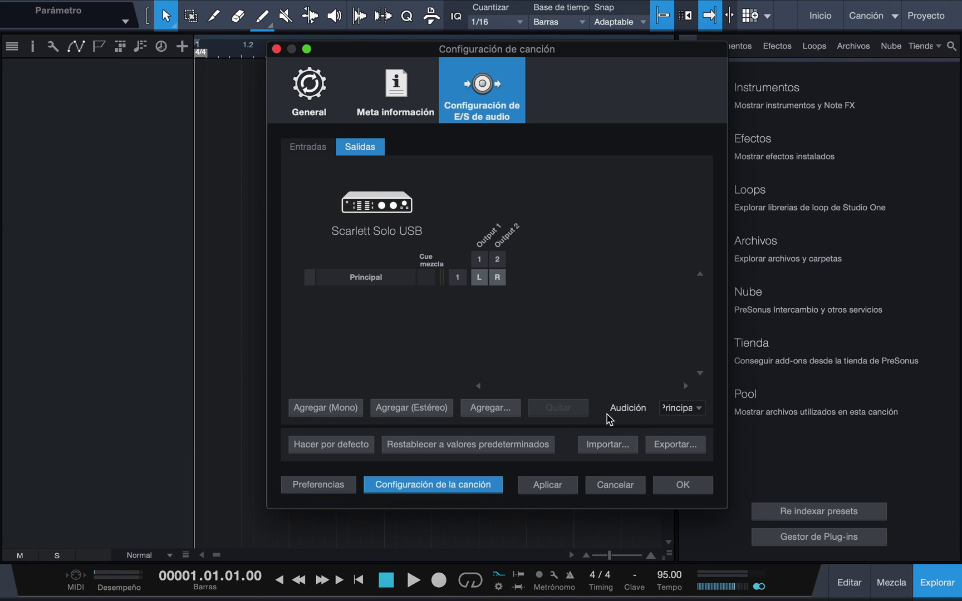
click(704, 411)
click(704, 411)
click(696, 406)
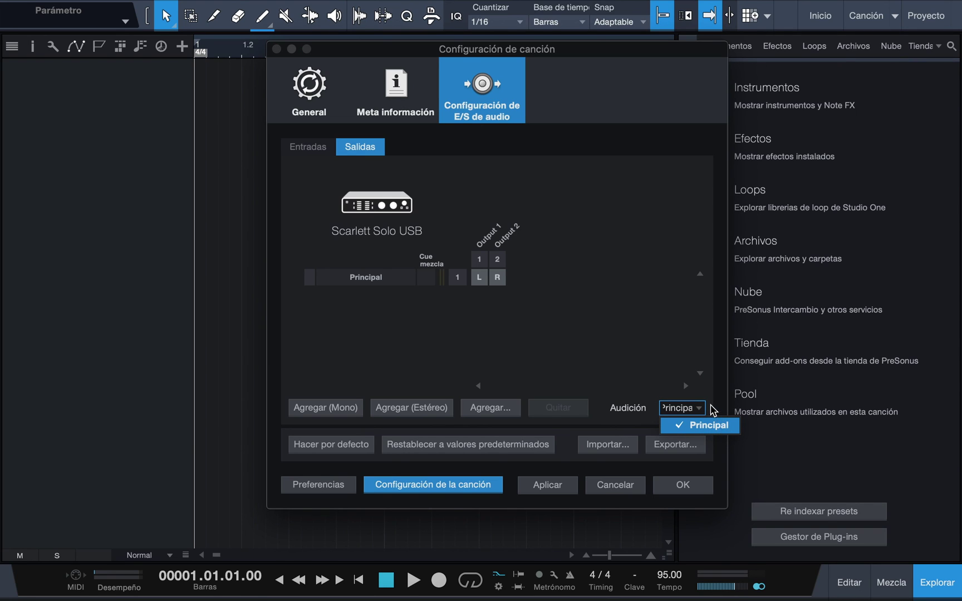
click(711, 408)
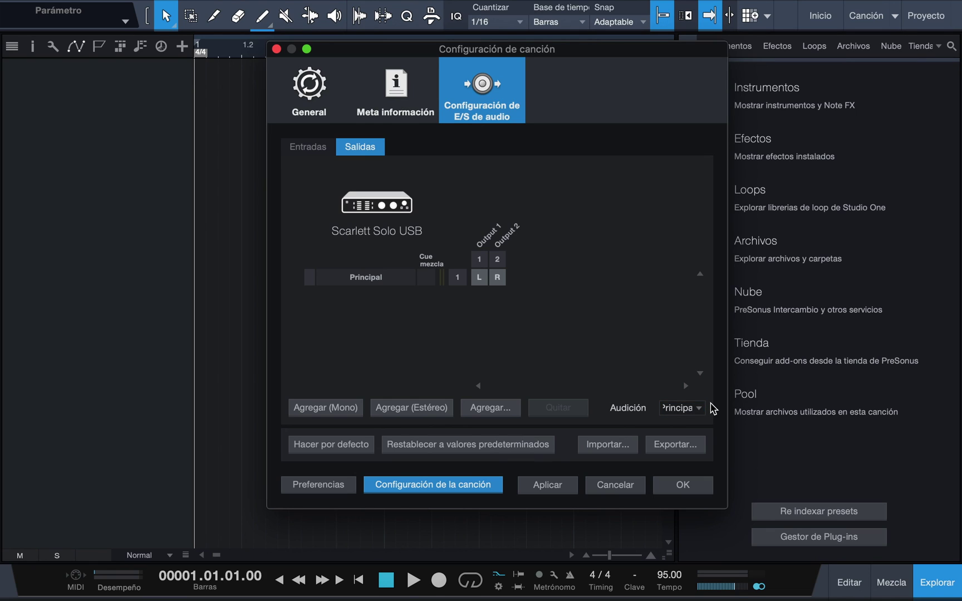
click(627, 487)
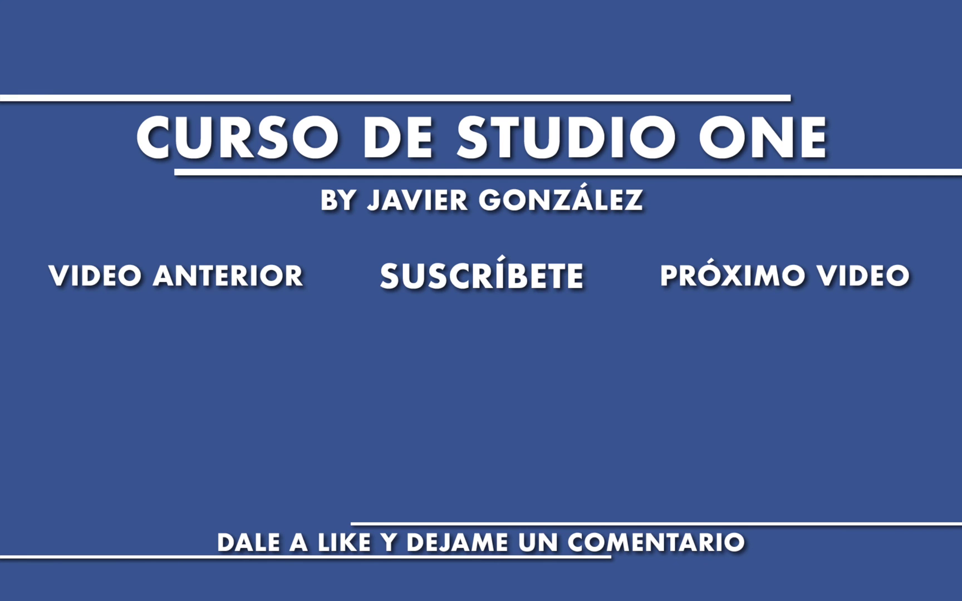